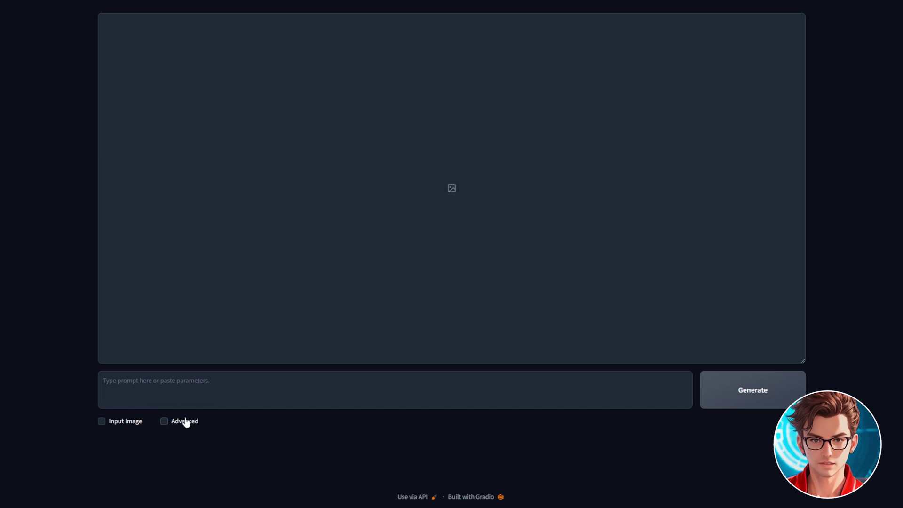
Step: Show the advanced settings, keep Speed performance, and change Image Number from 2 to 1
left_click(180, 422)
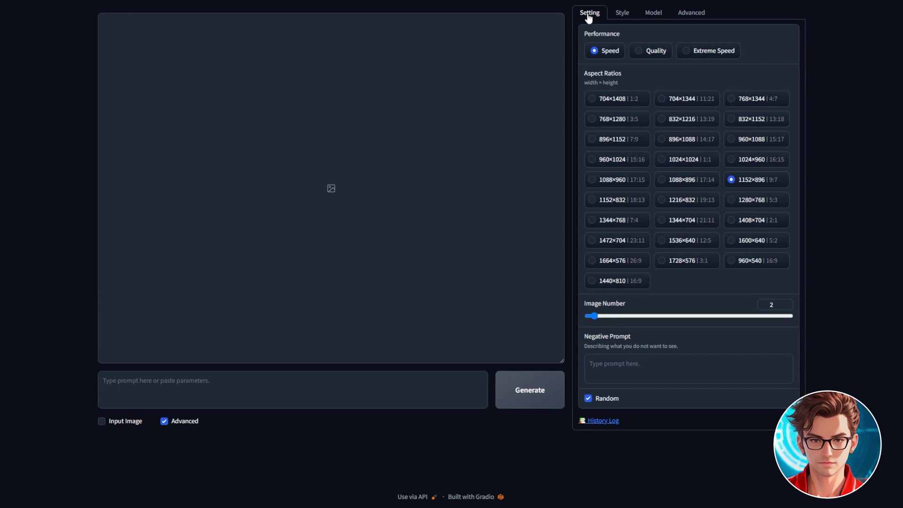
double_click(601, 33)
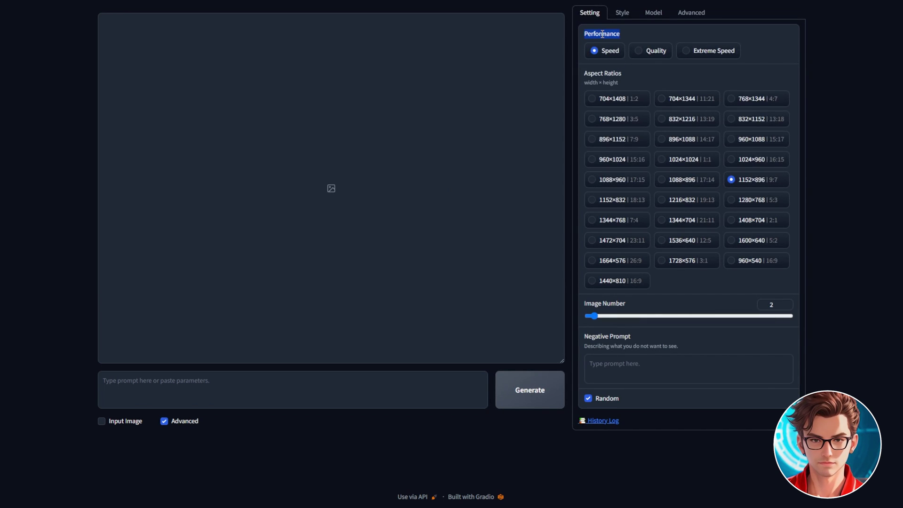
left_click(611, 57)
triple_click(610, 73)
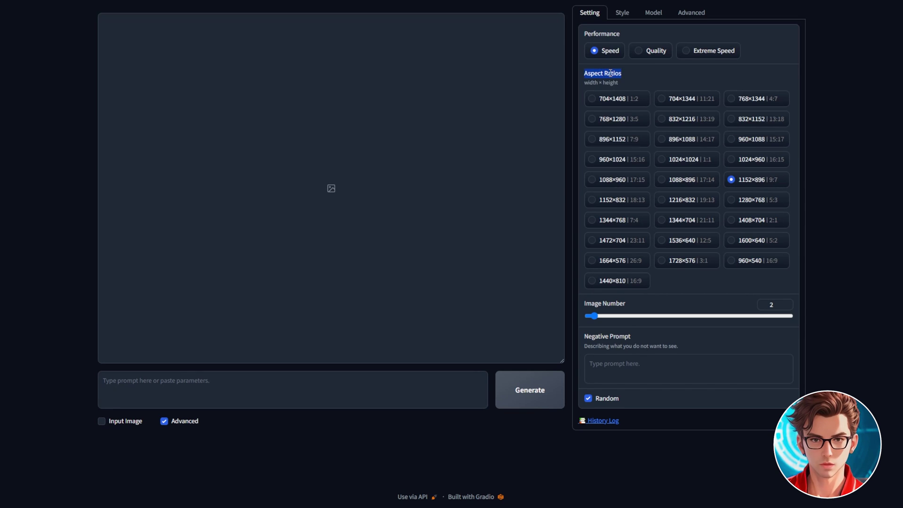
double_click(753, 179)
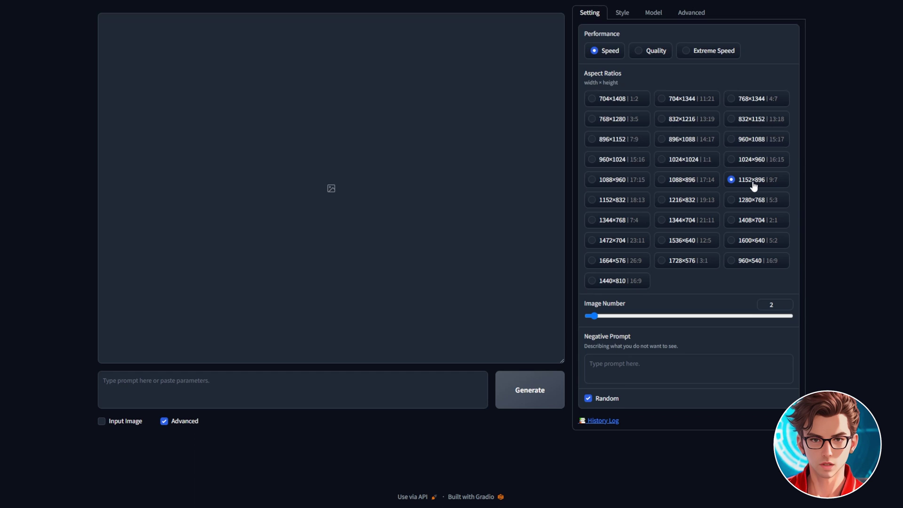
left_click(774, 309)
key("BackSpace")
type("1")
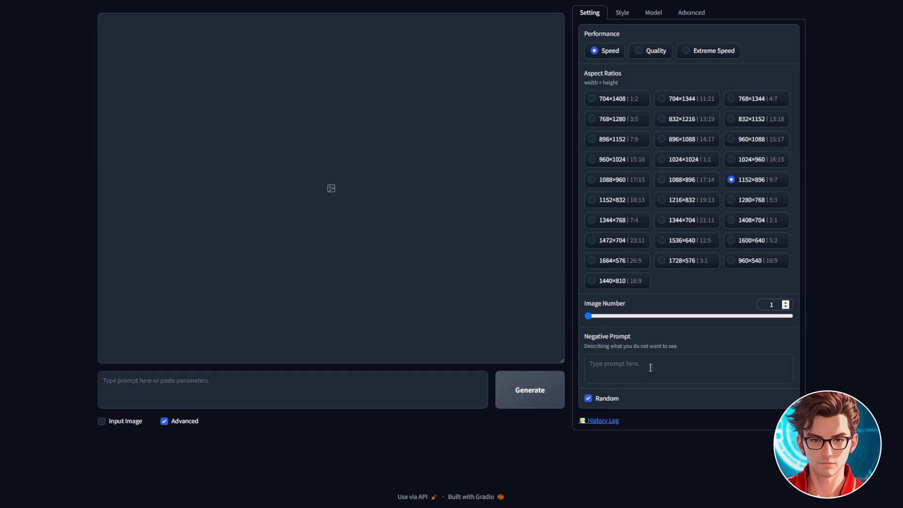
Step: Type 'freckles' into the negative prompt box
left_click(618, 375)
type("wo")
type("w")
type("o")
type("frec")
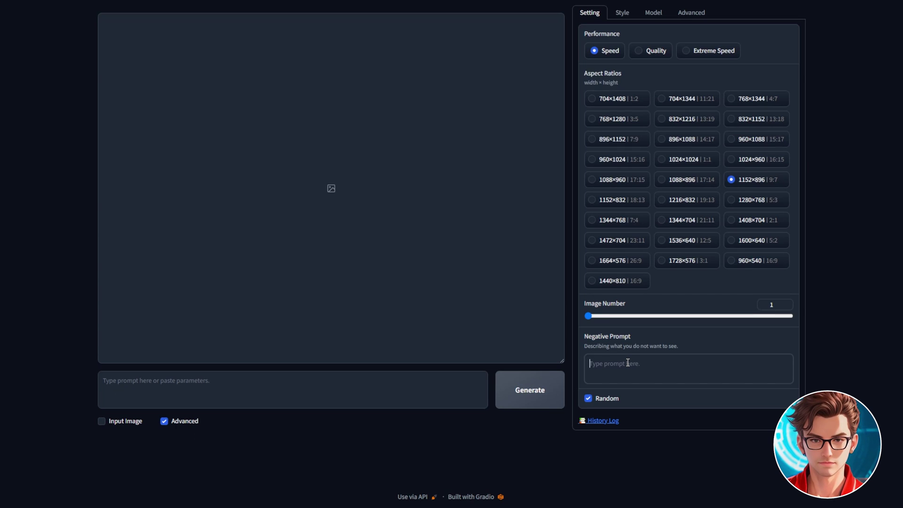
type("freckles")
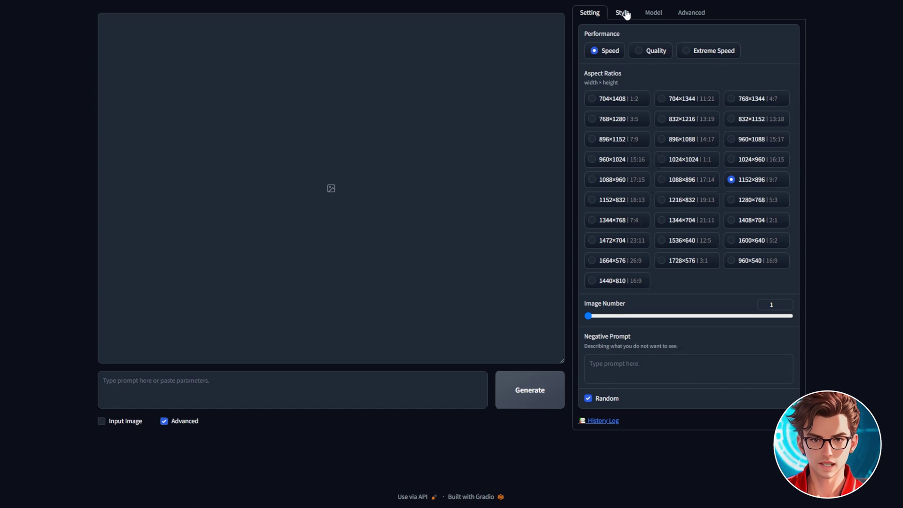
Step: Add the Fooocus Photograph style in the Style tab
left_click(623, 14)
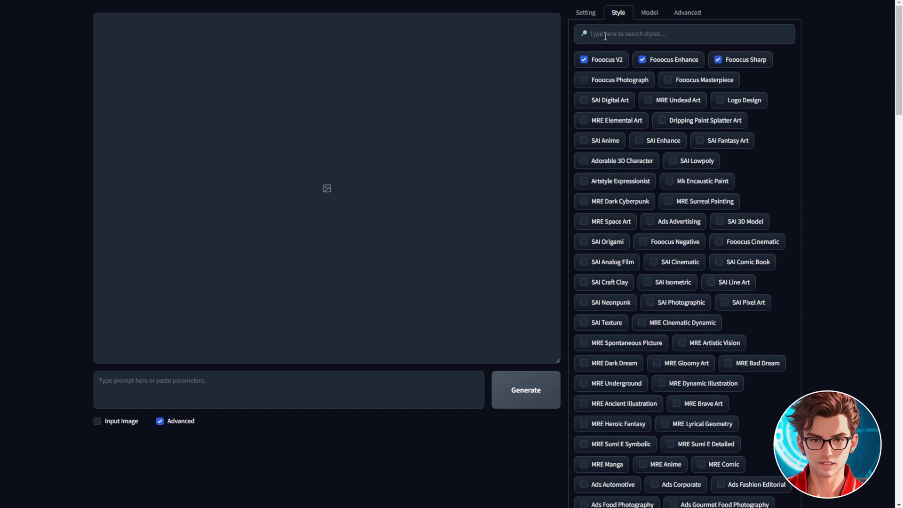
mouse_move(594, 63)
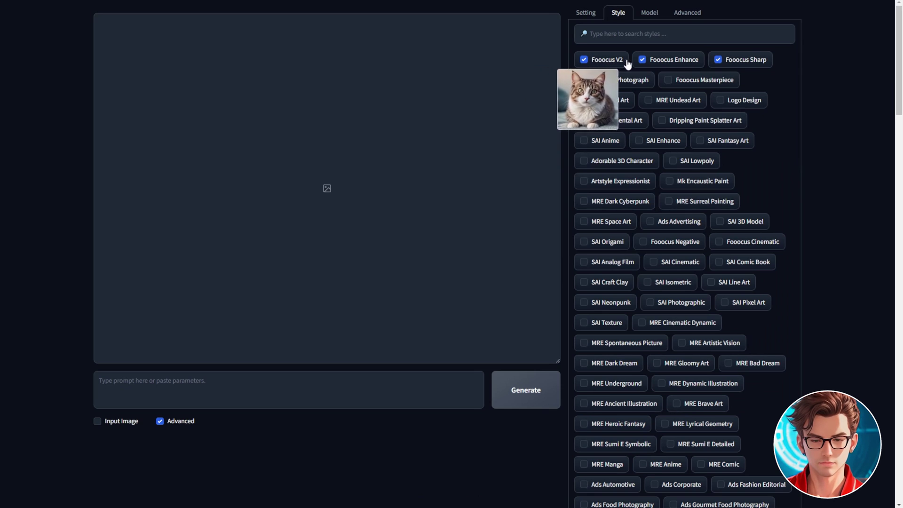
mouse_move(654, 65)
mouse_move(750, 65)
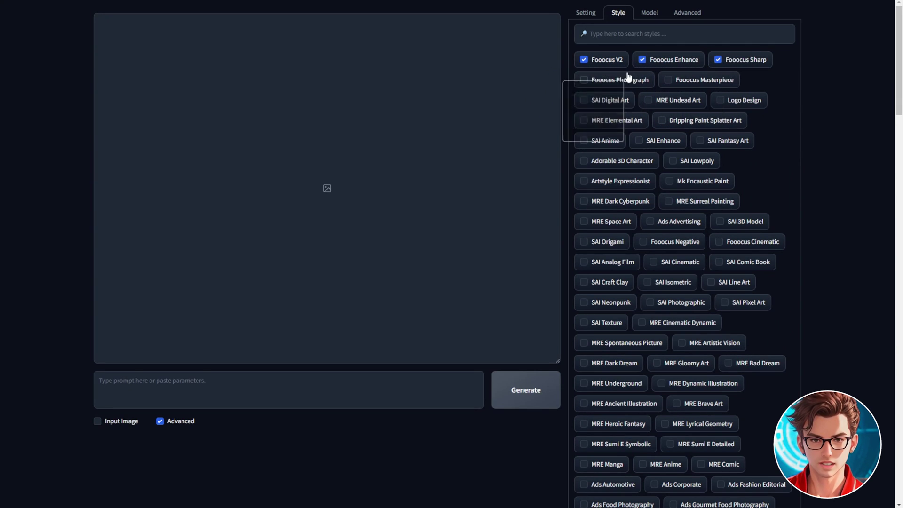
mouse_move(618, 83)
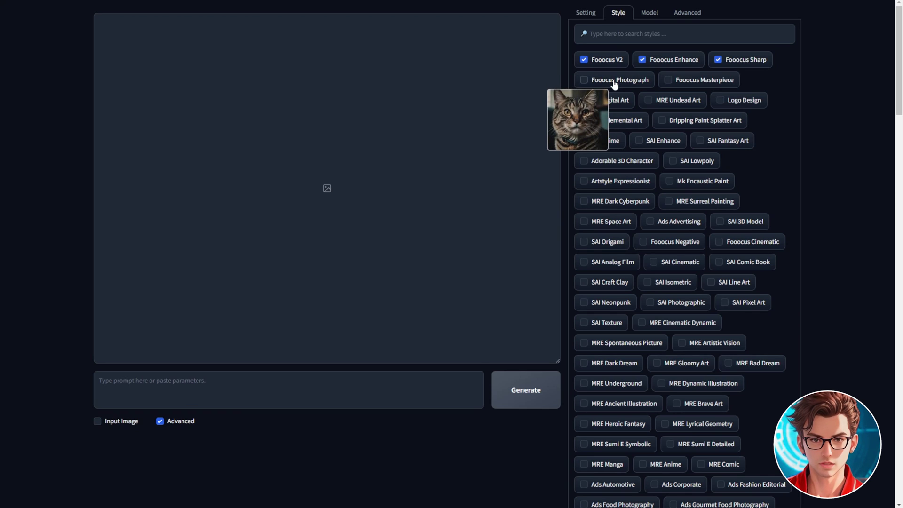
left_click(615, 85)
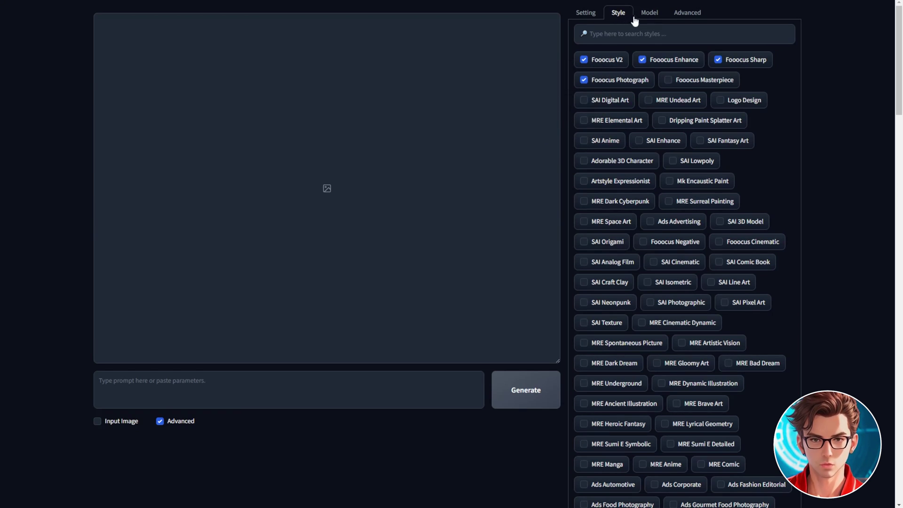
Step: Check the base model list without changing it, then view the Advanced settings
left_click(648, 13)
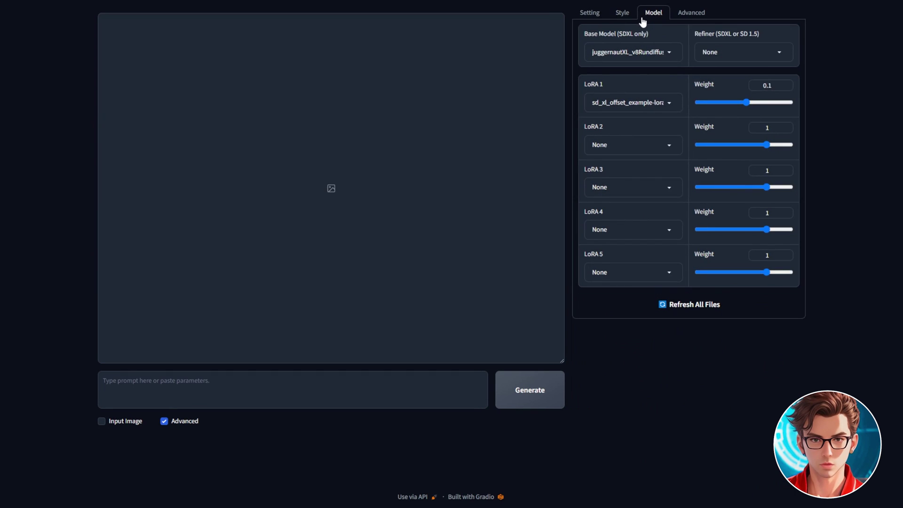
left_click(639, 53)
left_click(639, 153)
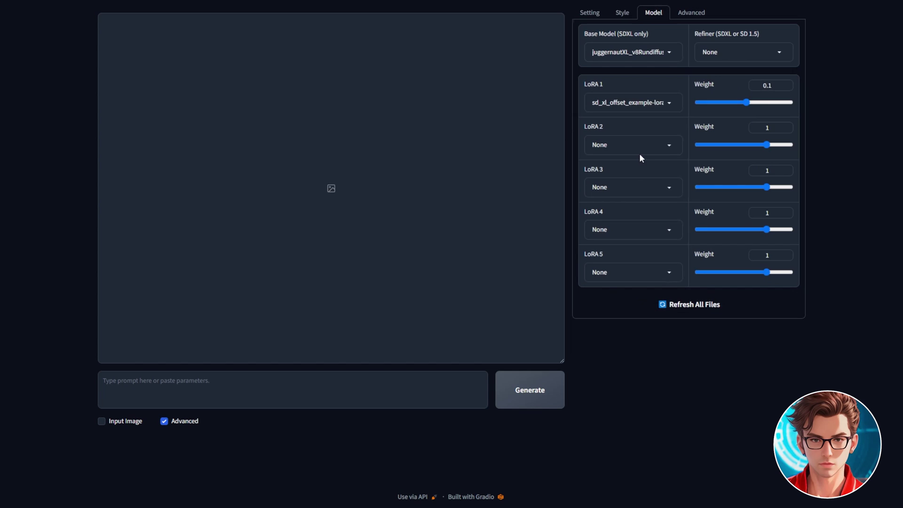
left_click(633, 51)
left_click(686, 34)
left_click(689, 12)
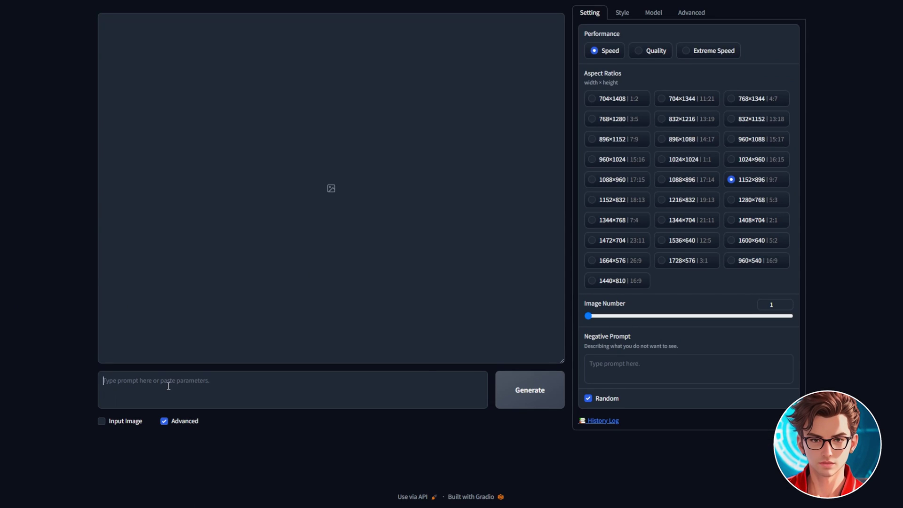
Step: Paste the red-haired woman prompt, switch to 896×1152, add ', red dress', and generate
type("Realistic portrait photo of beautiful 26-year-old woman with red hair, influencer, clear and intense blue eyes, Instagram")
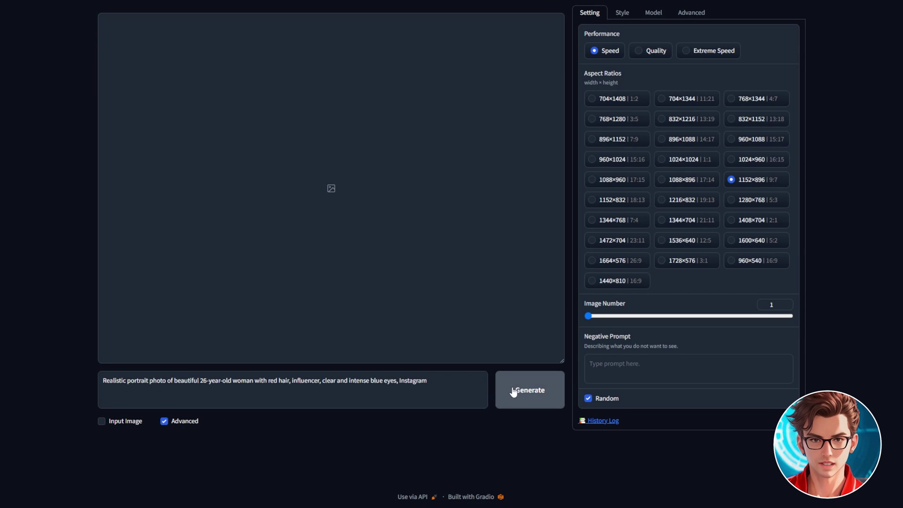
left_click(528, 393)
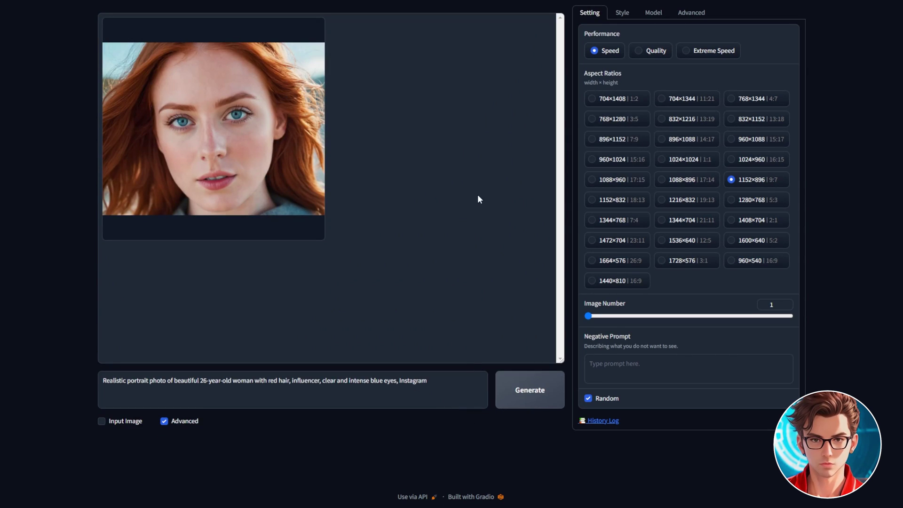
left_click(627, 142)
left_click(448, 380)
type(", red dress")
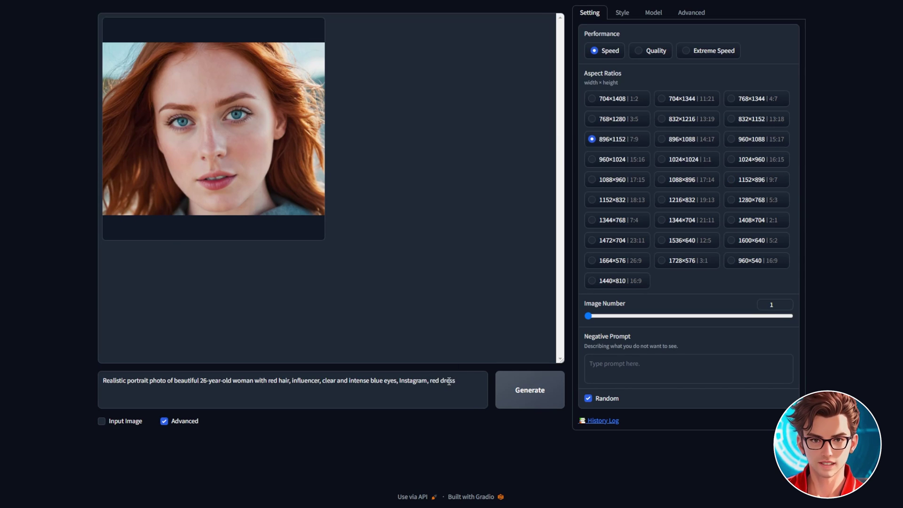
left_click(521, 401)
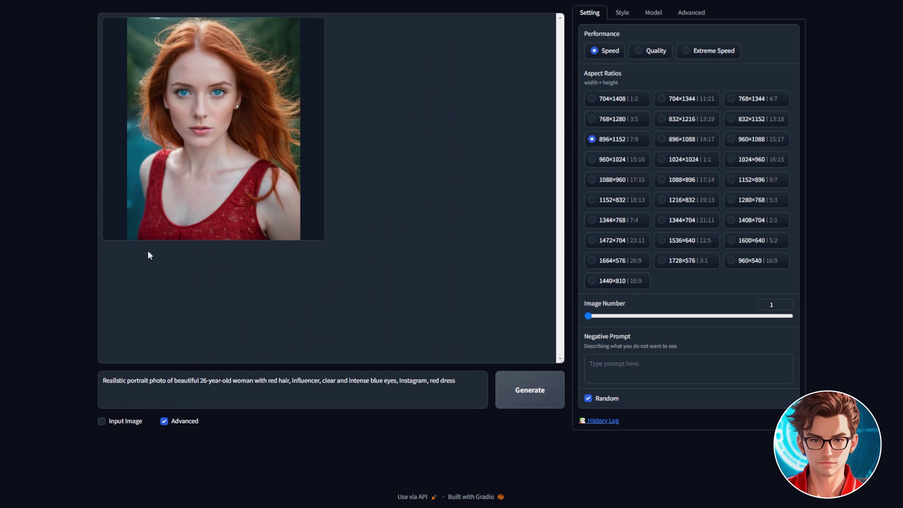
left_click(158, 232)
left_click(286, 180)
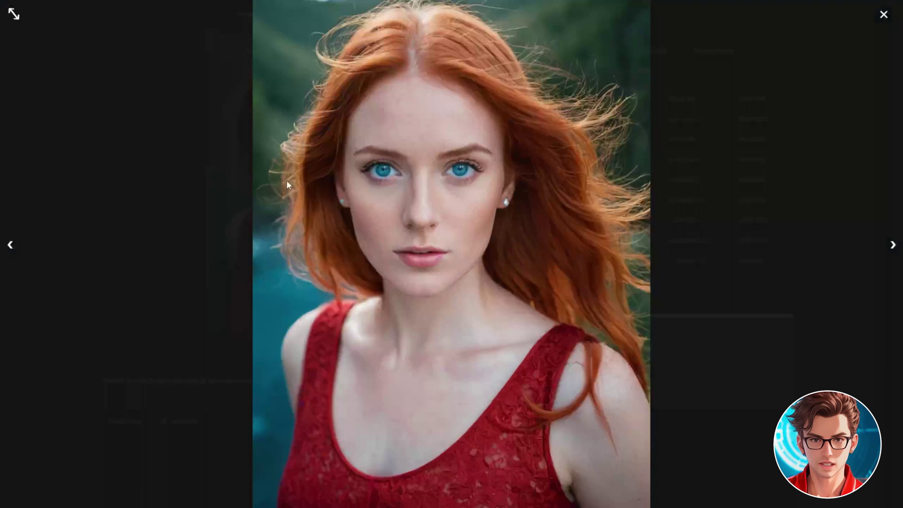
left_click(772, 99)
Step: Weight 'intense blue eyes' to 1.2, regenerate, and view the portrait full screen
left_click_drag(348, 380, 397, 383)
key("ctrl+Up")
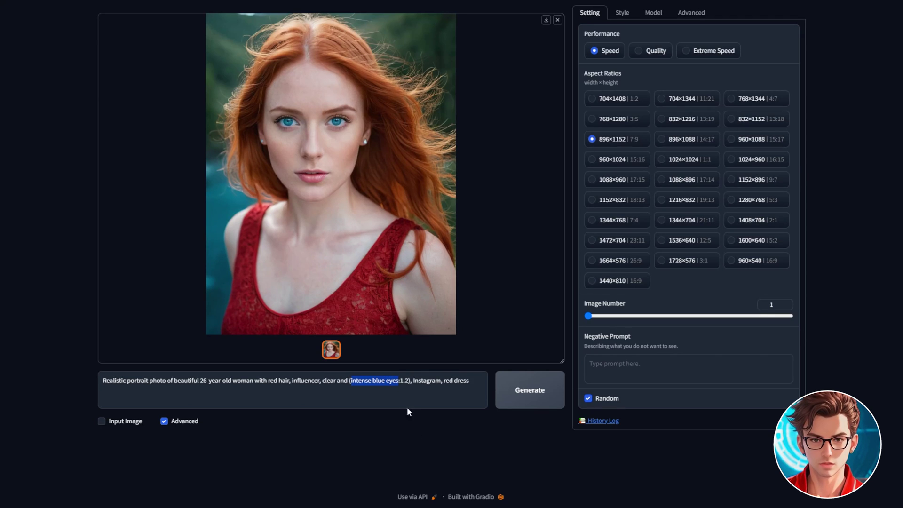
left_click(524, 391)
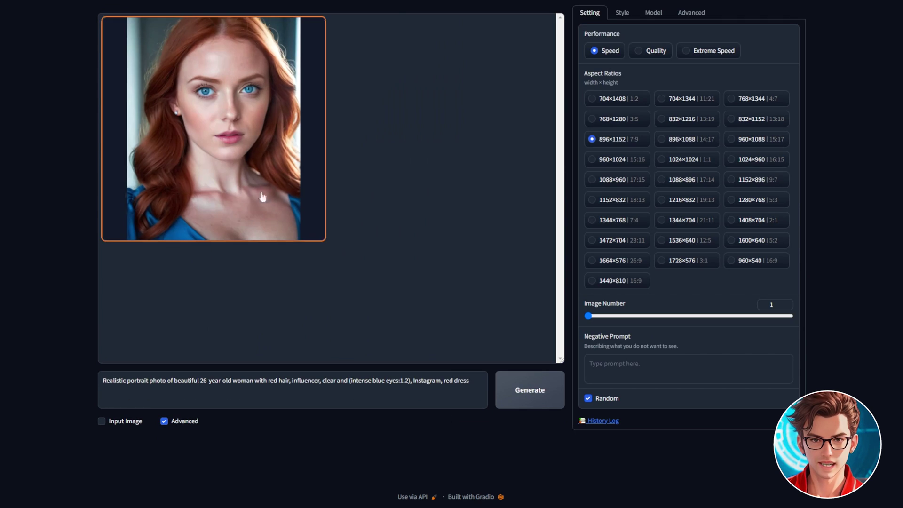
left_click(213, 129)
left_click(484, 124)
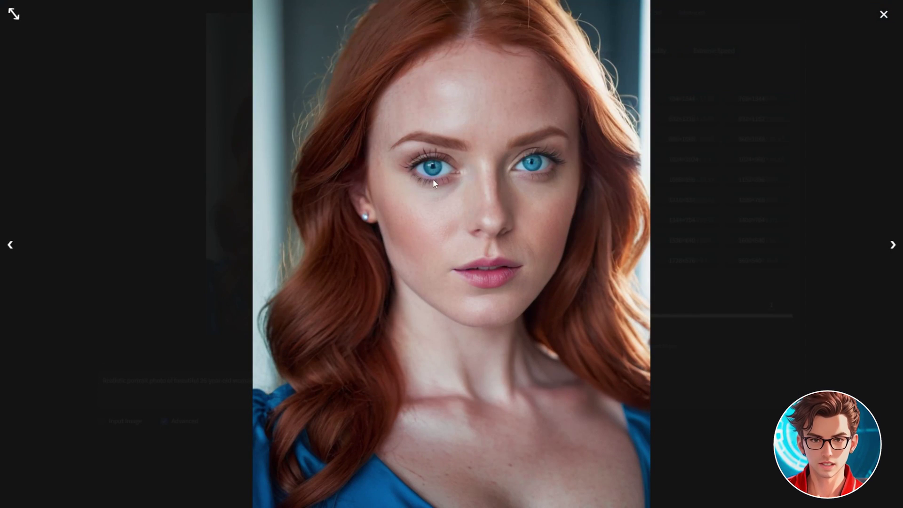
left_click(740, 240)
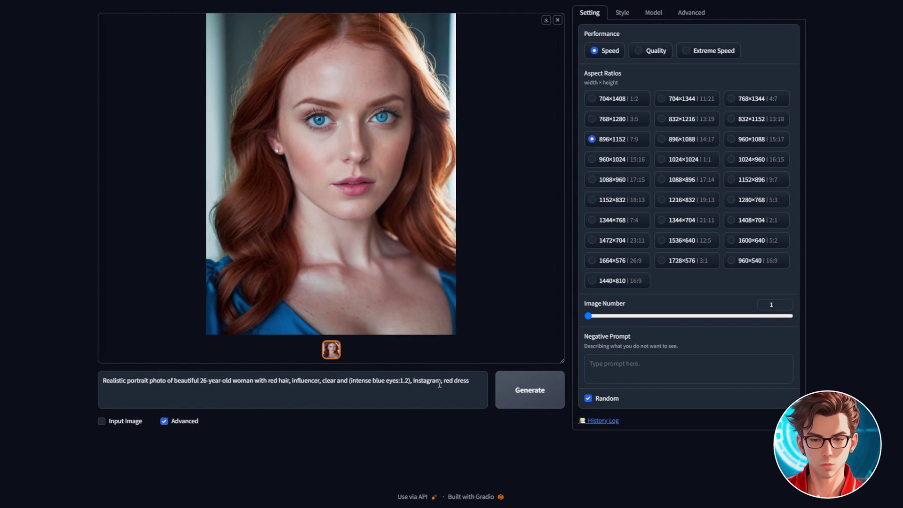
Step: Weight 'red dress' to 1.4, regenerate, and view the finished portrait full screen
left_click_drag(442, 382, 470, 382)
key("ctrl+Up")
key("ctrl+Up")
key("ctrl+Up")
key("ctrl+Up")
key("ctrl+Return")
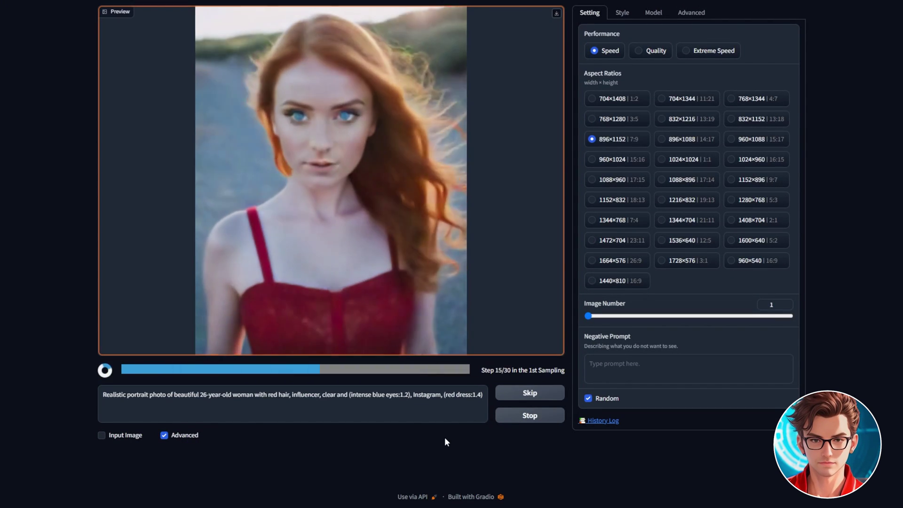
left_click(306, 198)
left_click(494, 235)
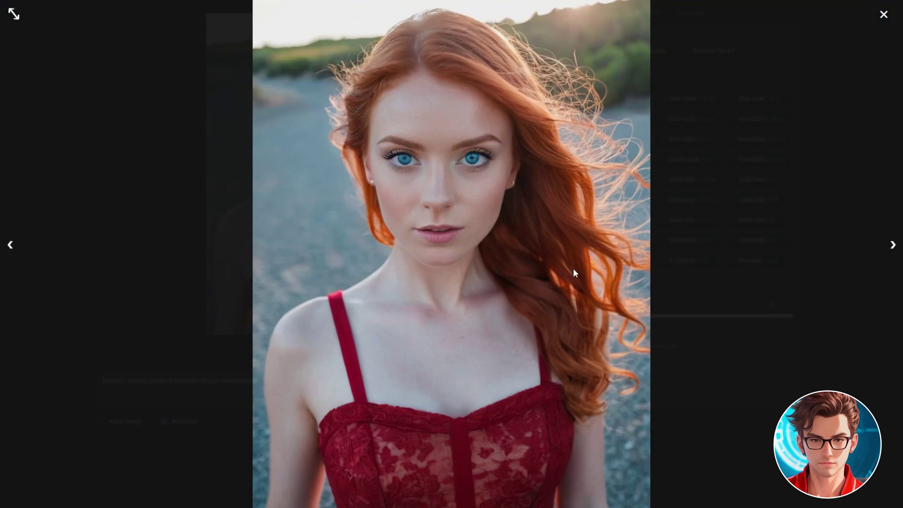
Step: Set Image Number to 10 and generate ten portrait variations
left_click(712, 303)
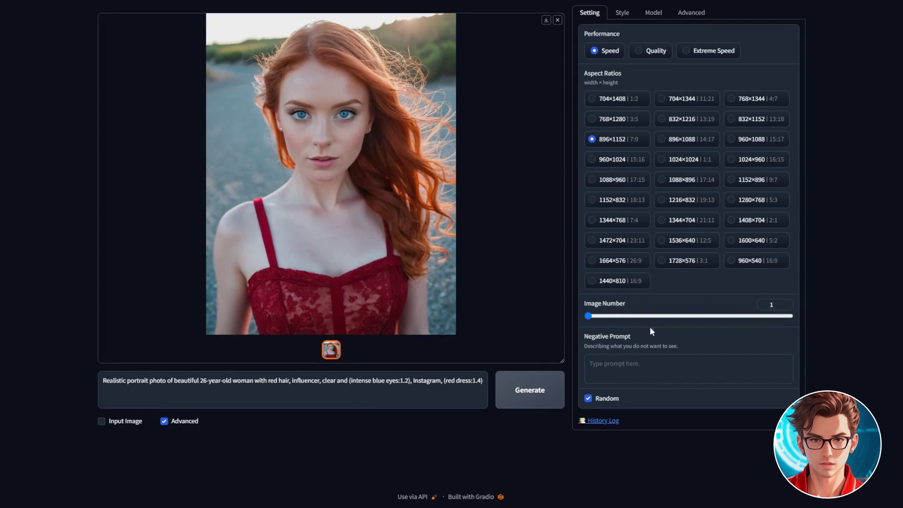
type("0")
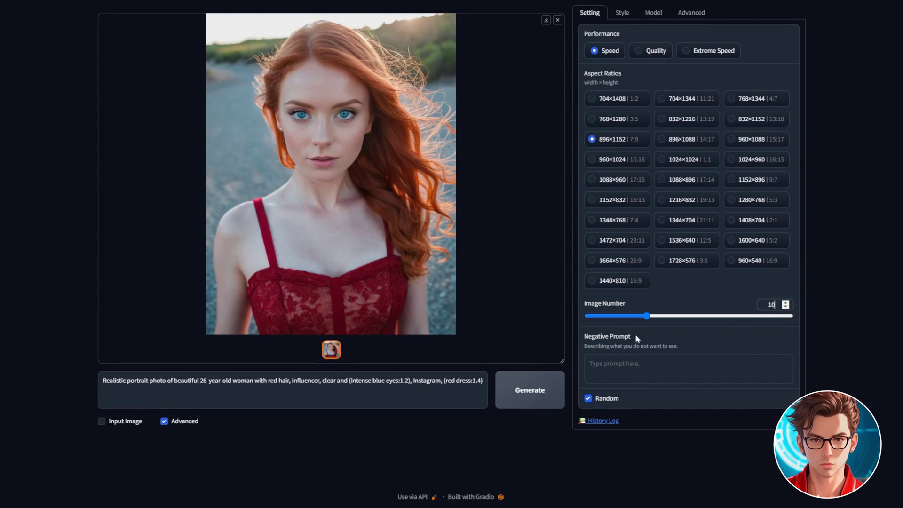
left_click(521, 403)
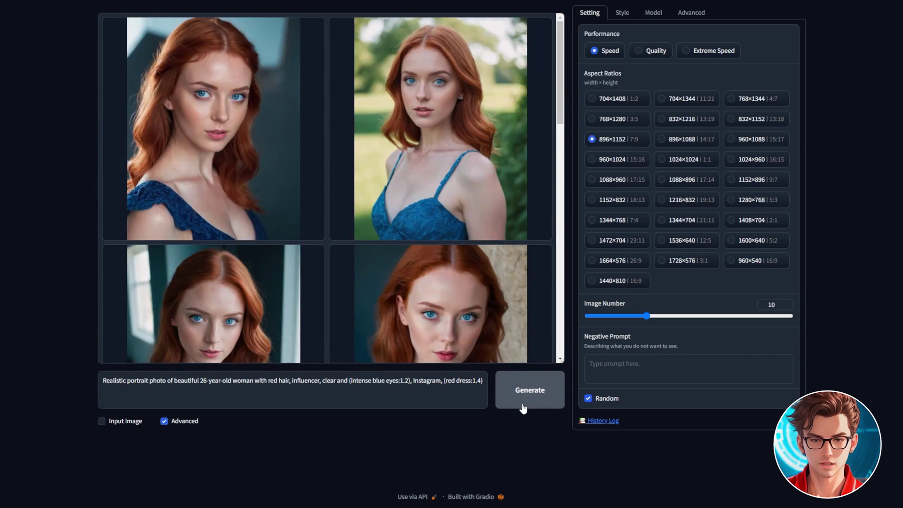
Step: Step through all the generated portraits full-screen, then reopen the red-dress portrait
left_click(325, 179)
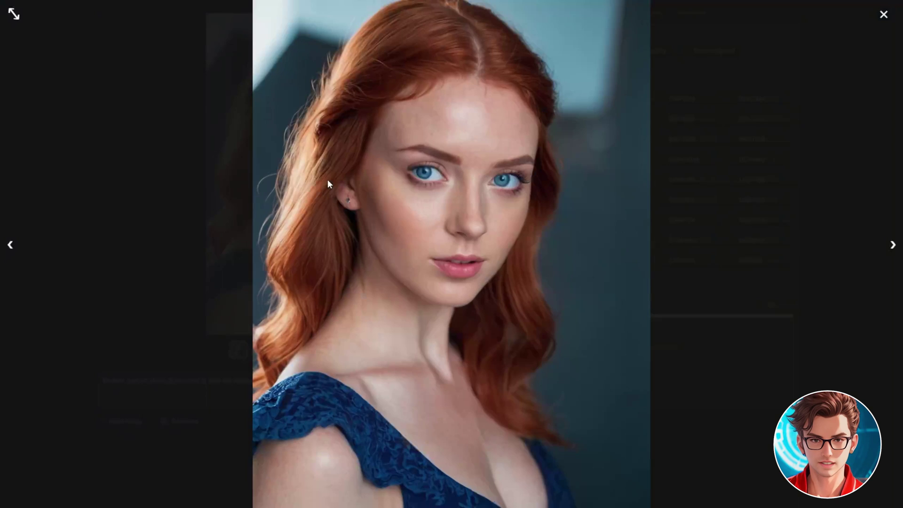
left_click(893, 245)
left_click(895, 246)
left_click(895, 247)
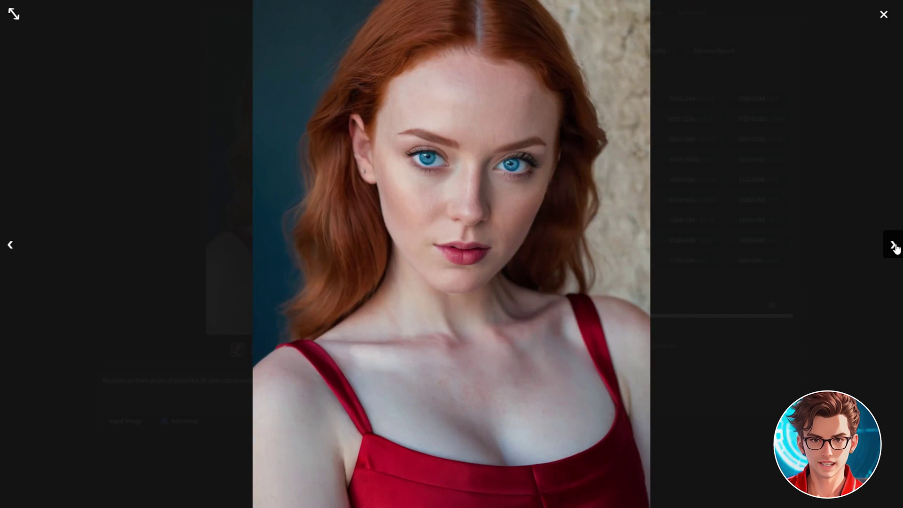
left_click(894, 246)
left_click(895, 246)
left_click(895, 247)
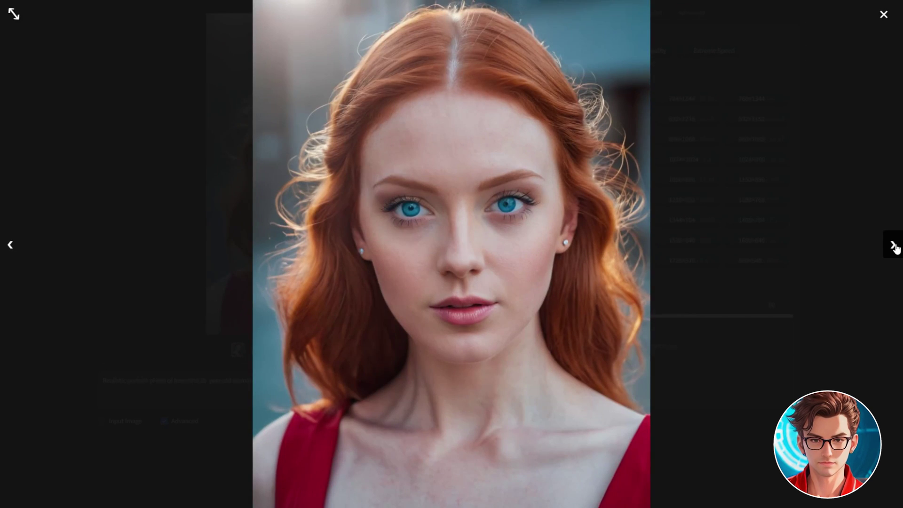
left_click(894, 246)
left_click(894, 246)
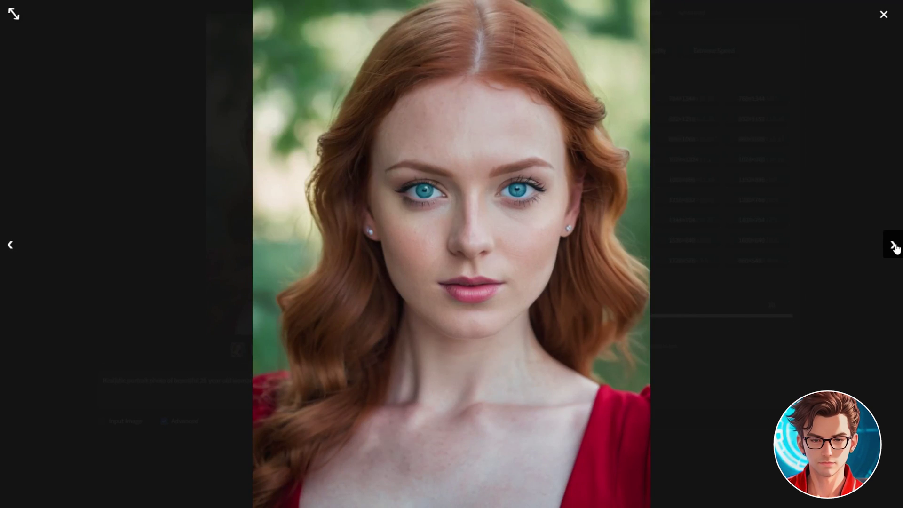
left_click(895, 246)
left_click(894, 247)
left_click(489, 296)
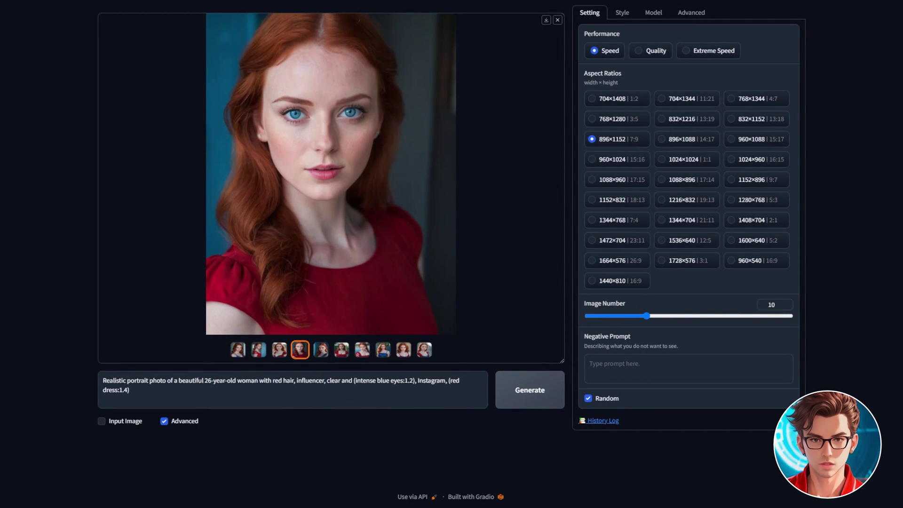
left_click(246, 241)
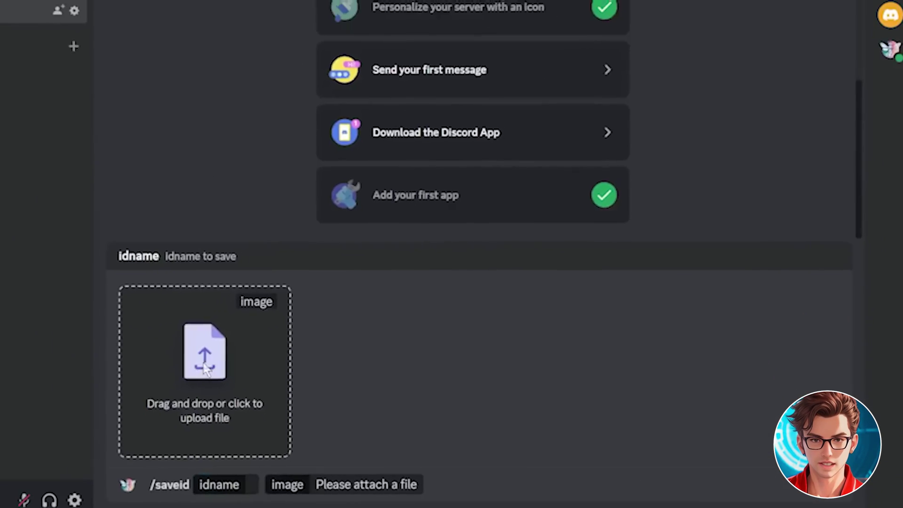
Step: Attach Sample (1).jpg as the face image for /saveid
left_click(205, 370)
double_click(101, 171)
Step: Save the face as id 'sample', swap it onto Model (2).jpg with /swapid, and view the result
type("sample")
key("Return")
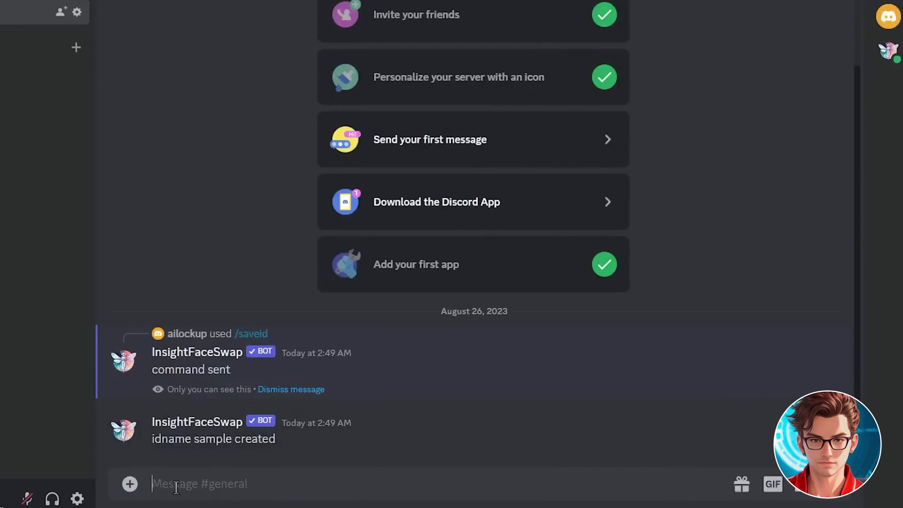
type("/sw")
left_click(247, 440)
left_click(192, 332)
double_click(196, 61)
type("sample")
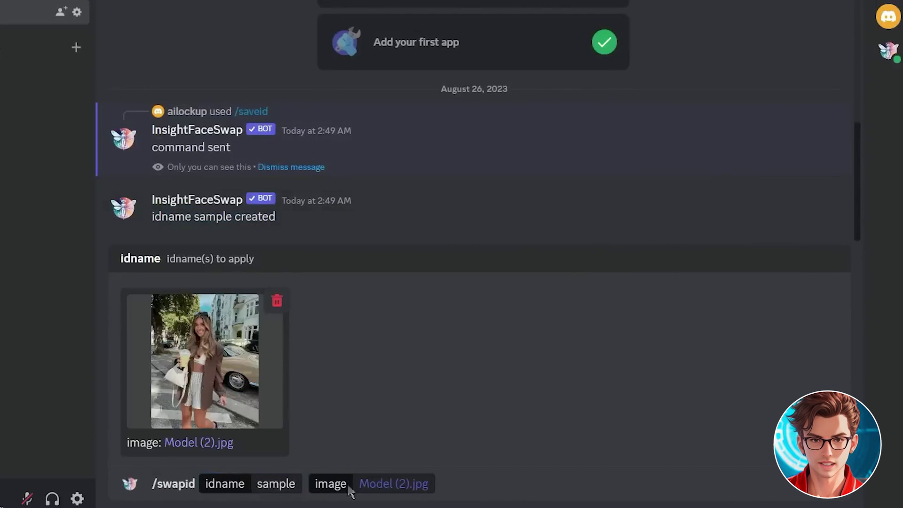
key("Return")
left_click(262, 185)
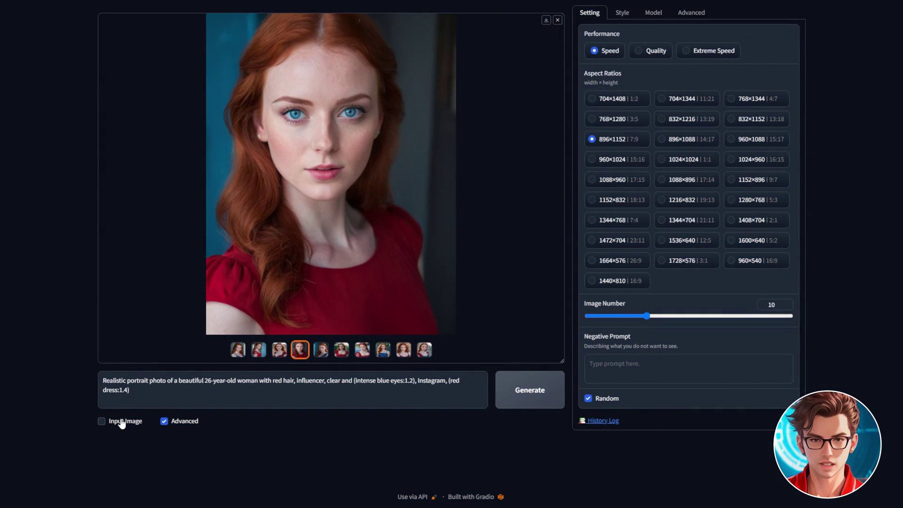
Step: Enable Input Image and advanced Image Prompt, set slot 1 to FaceSwap, and load the red-dress portrait
left_click(102, 421)
scroll(224, 338, "down", 2)
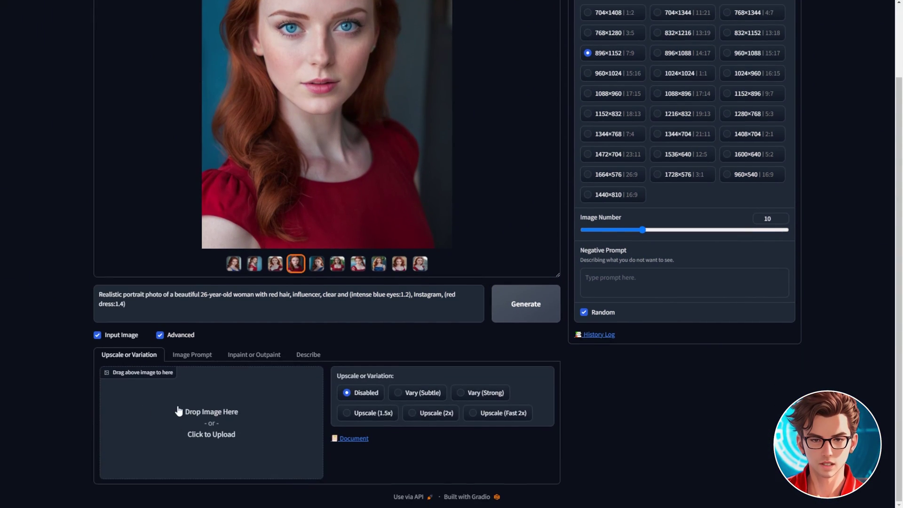
left_click(192, 354)
scroll(125, 460, "down", 5)
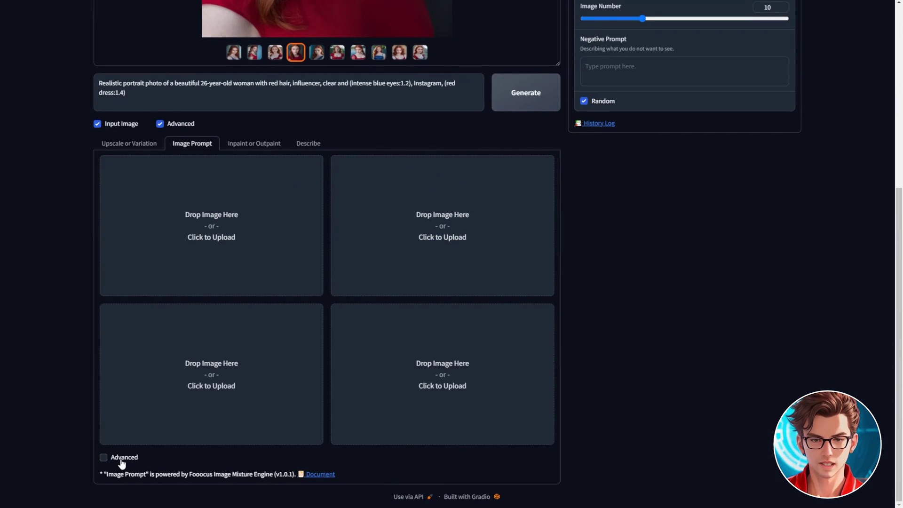
left_click(121, 458)
scroll(122, 464, "down", 2)
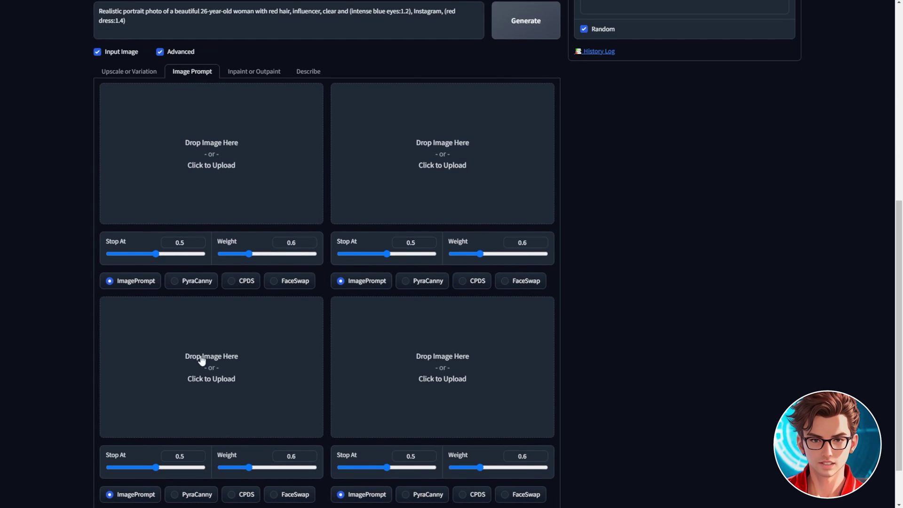
left_click(294, 283)
scroll(76, 314, "up", 8)
scroll(136, 277, "down", 1)
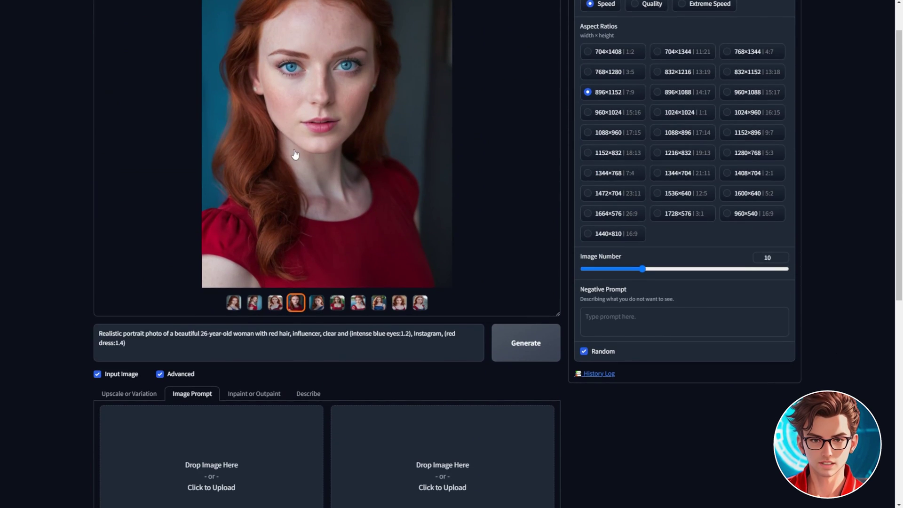
left_click_drag(296, 156, 227, 464)
scroll(53, 315, "down", 5)
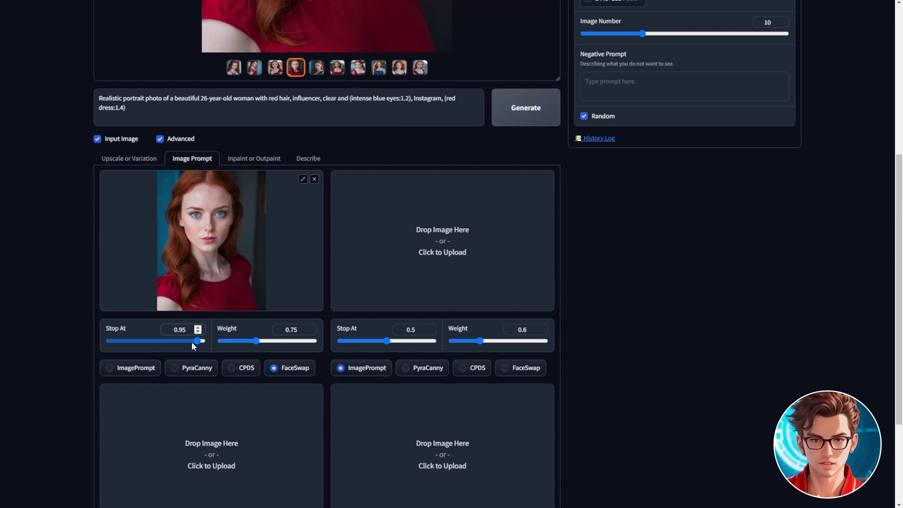
Step: Change the first slot's weight from 0.75 to 1.2
left_click(300, 329)
double_click(300, 329)
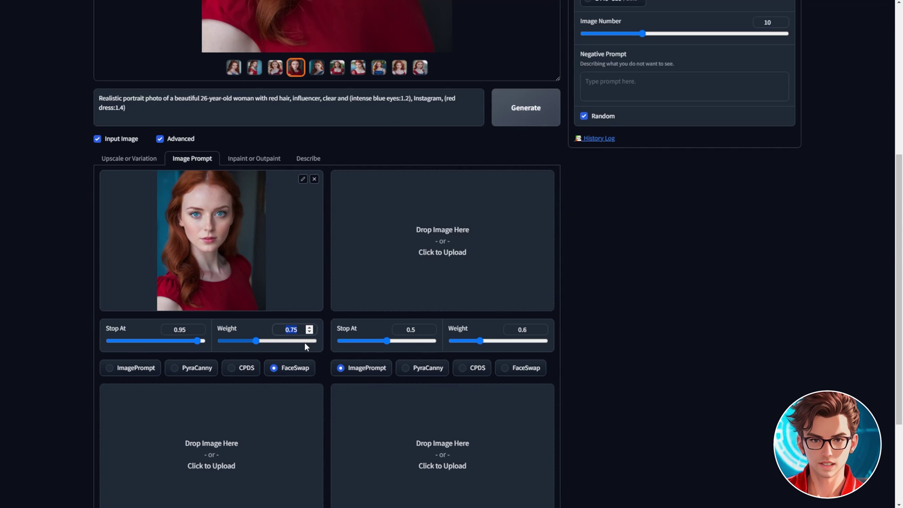
type("1")
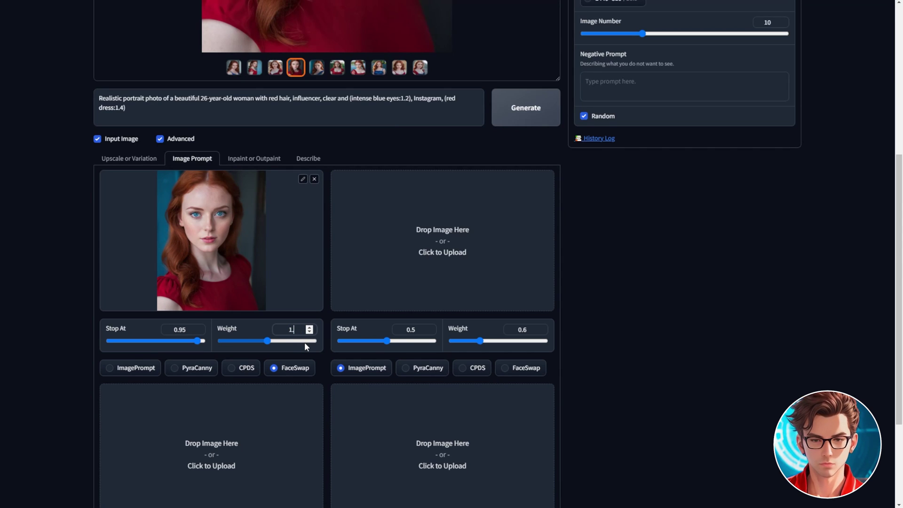
type(".2")
left_click(86, 289)
Step: Switch the aspect ratio to 1152×896 and select the old prompt text
scroll(141, 310, "up", 6)
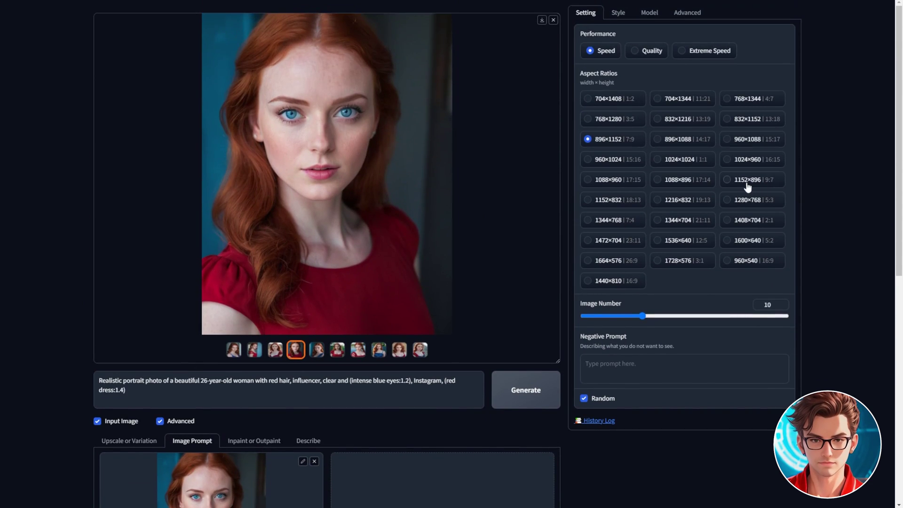
left_click(762, 187)
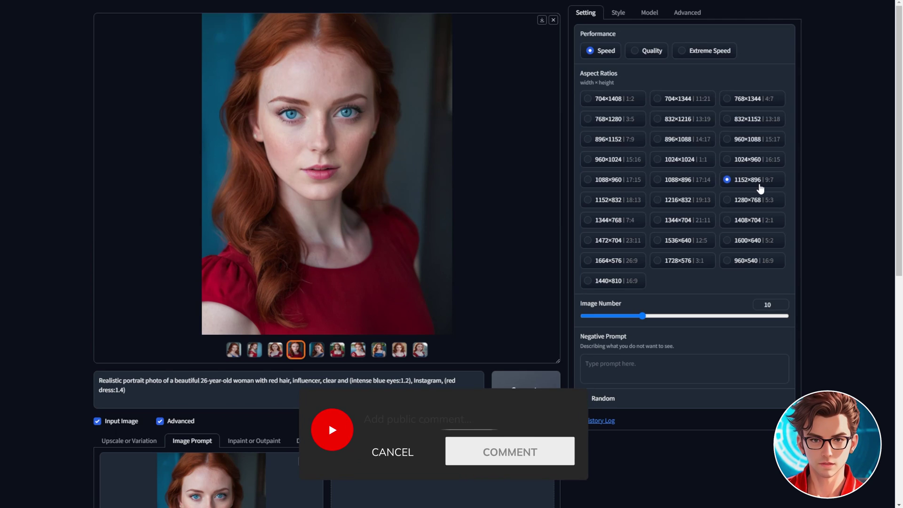
key("ctrl+a")
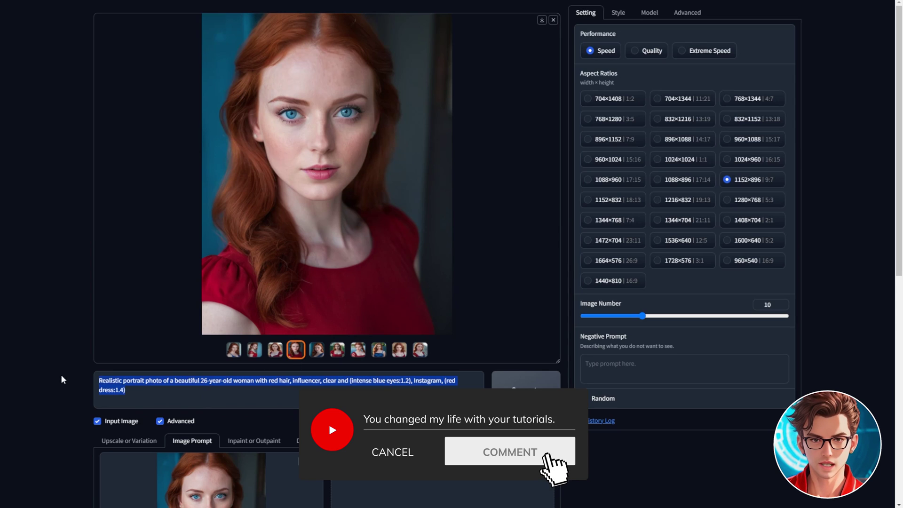
Step: Replace the prompt with 'Working Out at the Gym or Outdoors', set 4 images, and generate
key("BackSpace")
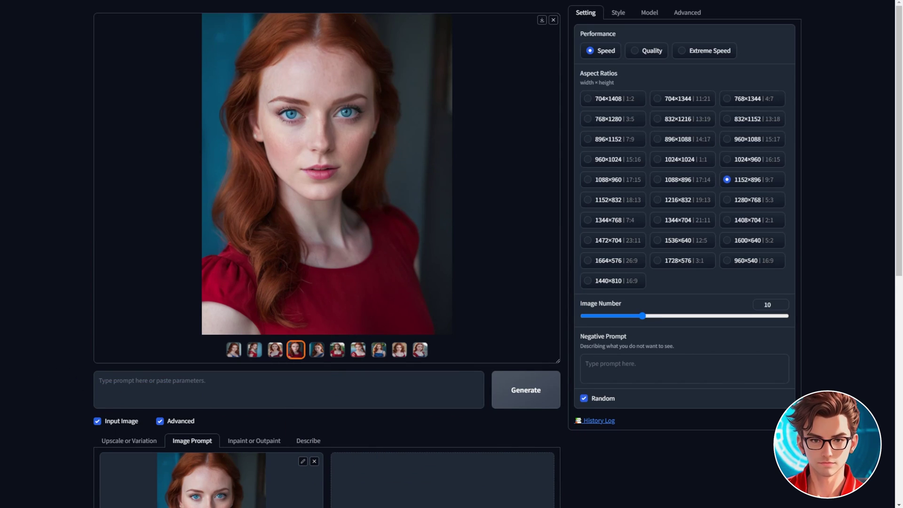
type("Working Out at the Gym or Outdoors")
left_click(687, 315)
left_click(767, 305)
key("BackSpace")
key("BackSpace")
type("4")
left_click(528, 395)
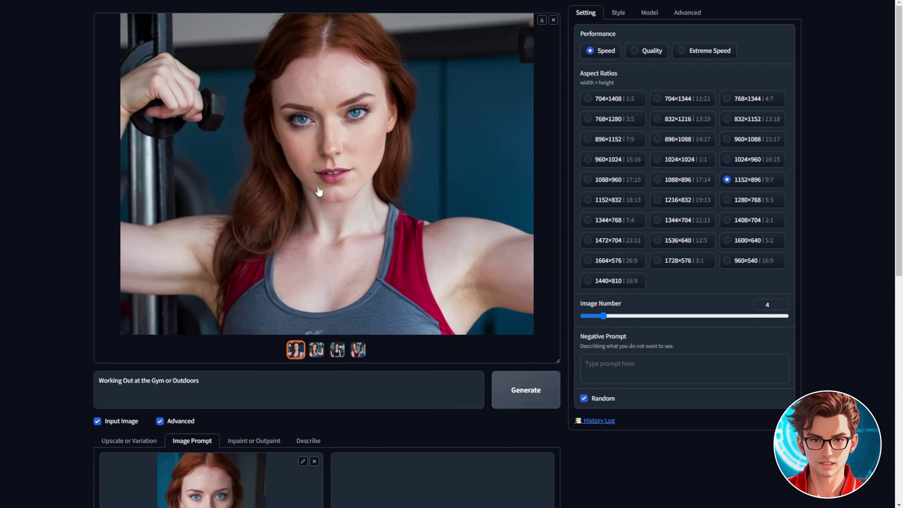
Step: Browse the gym results full-screen, then show all four as a grid
left_click(321, 190)
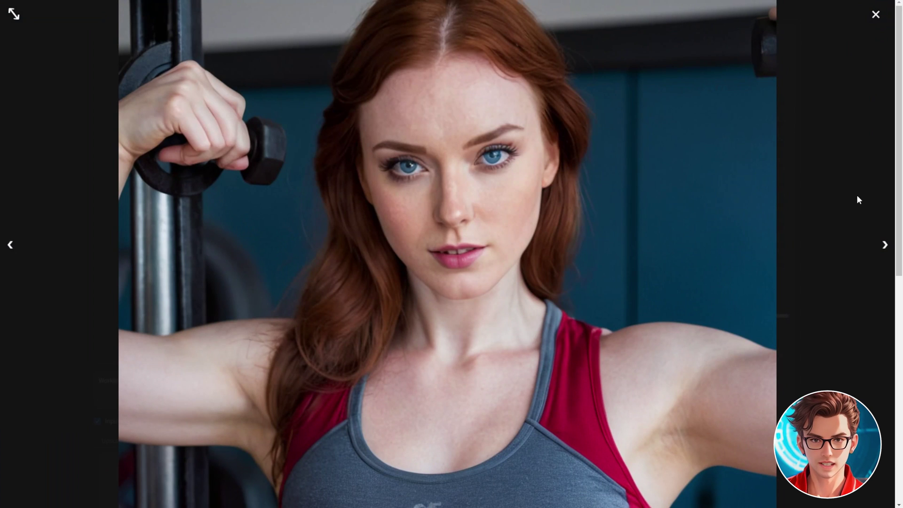
key("Right")
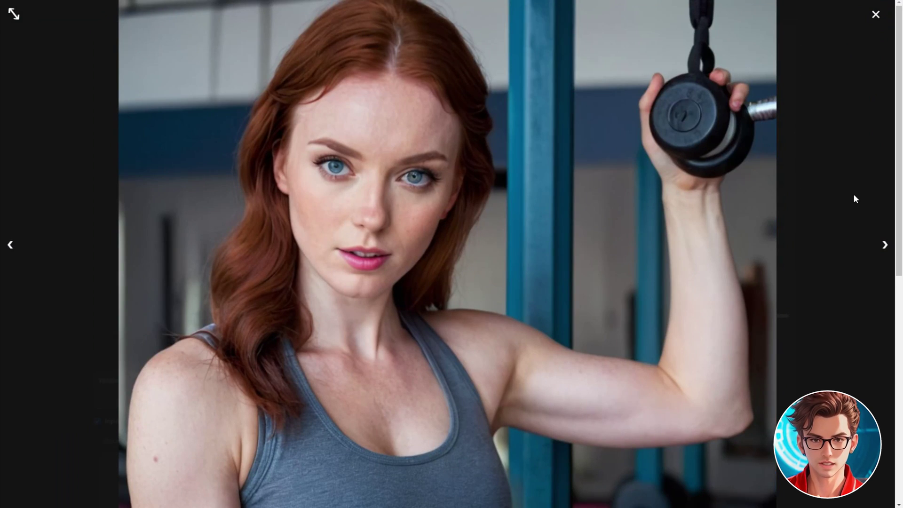
key("Right")
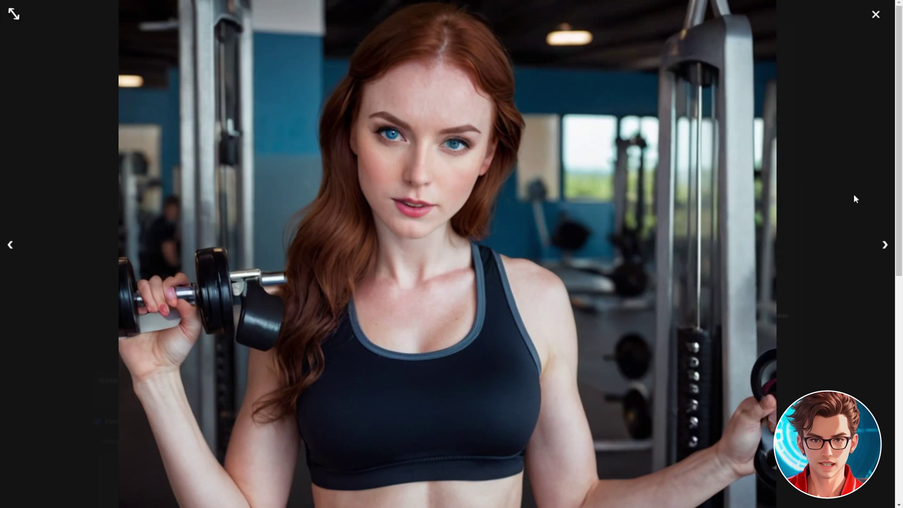
key("Right")
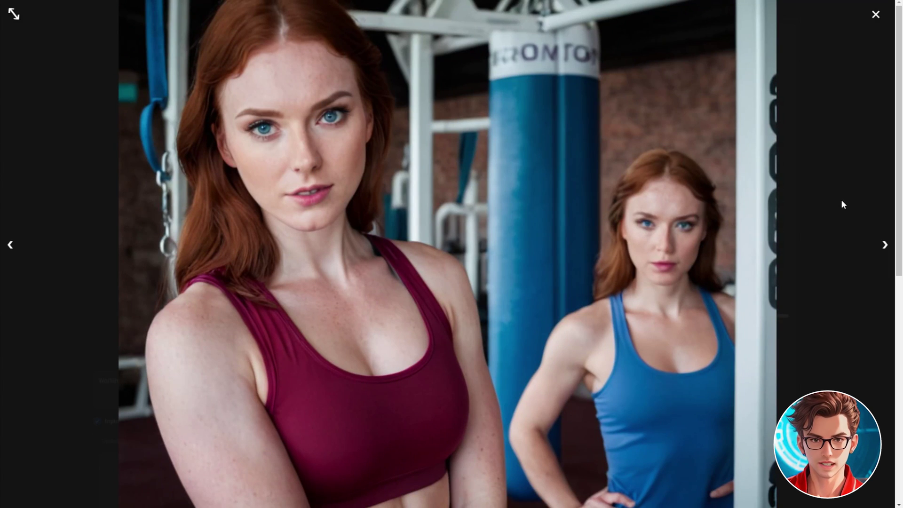
key("Right")
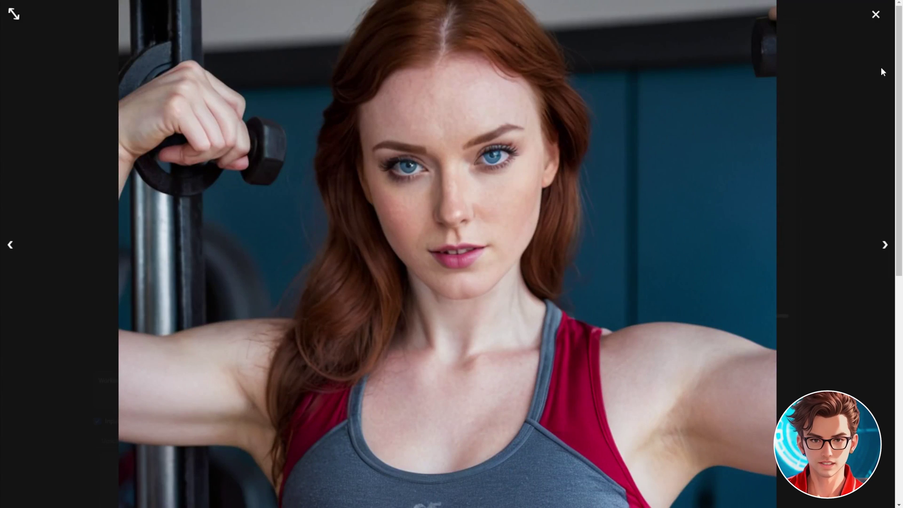
key("Right")
left_click(875, 13)
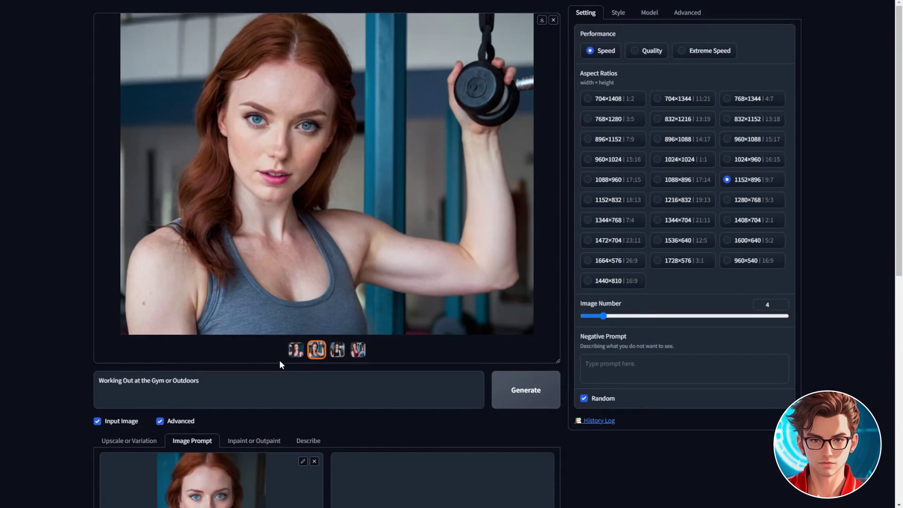
left_click(553, 20)
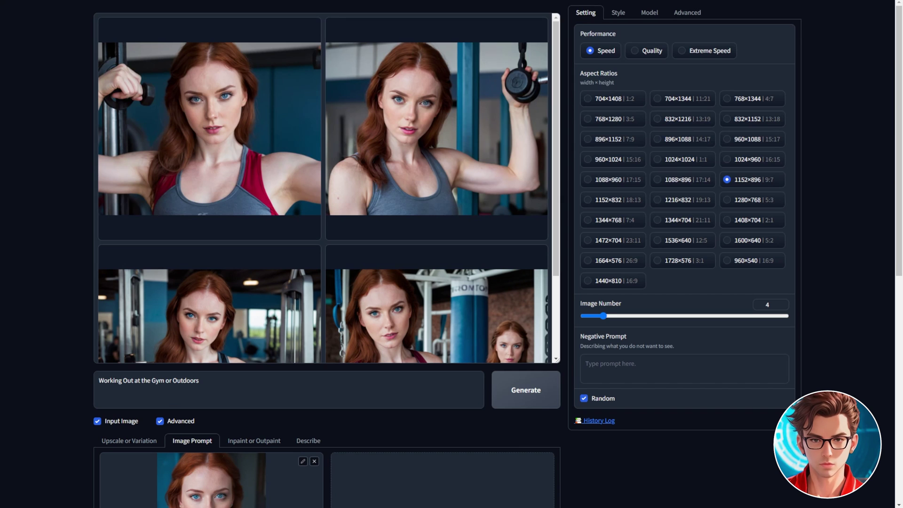
Step: Generate 'Hiking in Nature' images and flip through them full-screen
key("ctrl+a")
type("Hiking in Nature")
key("ctrl+Return")
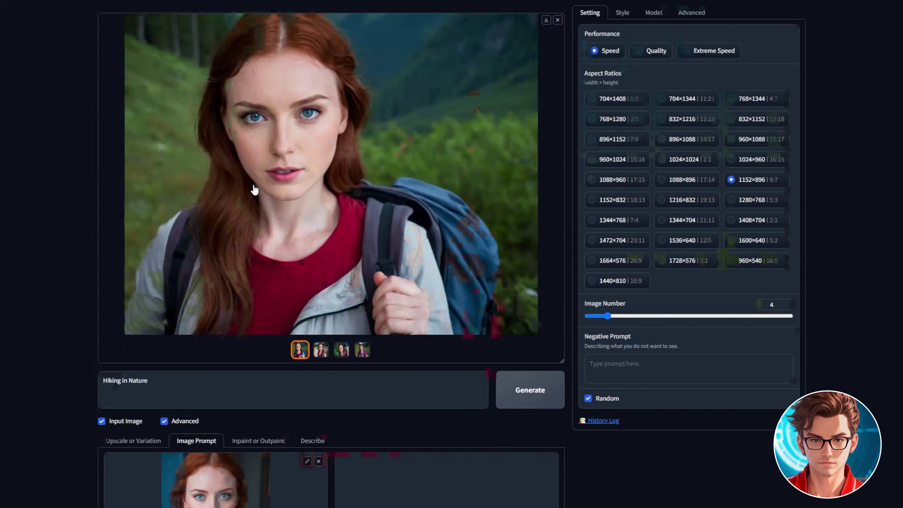
left_click(252, 187)
key("Right")
key("Right")
key("Right")
key("Right")
key("Right")
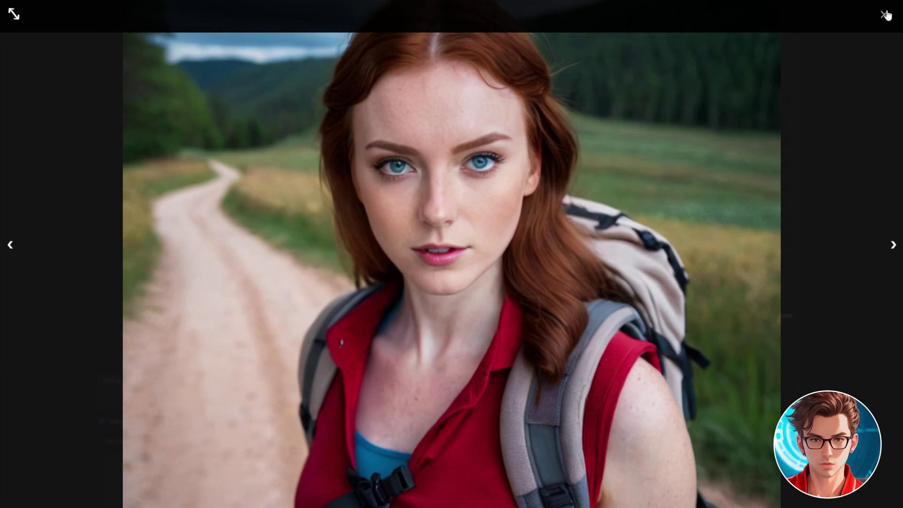
left_click(886, 15)
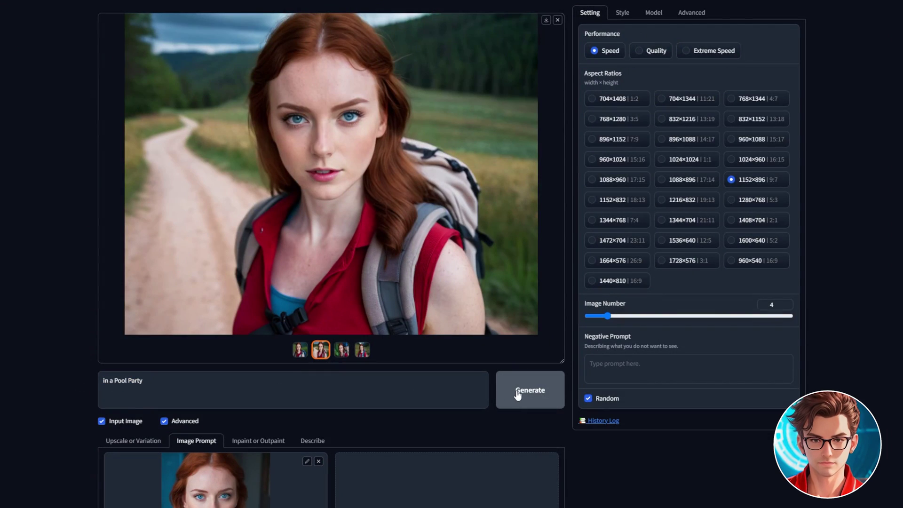
Step: Generate the pool party and 'At the mall' scenes, browsing the mall portraits full-screen
left_click(515, 393)
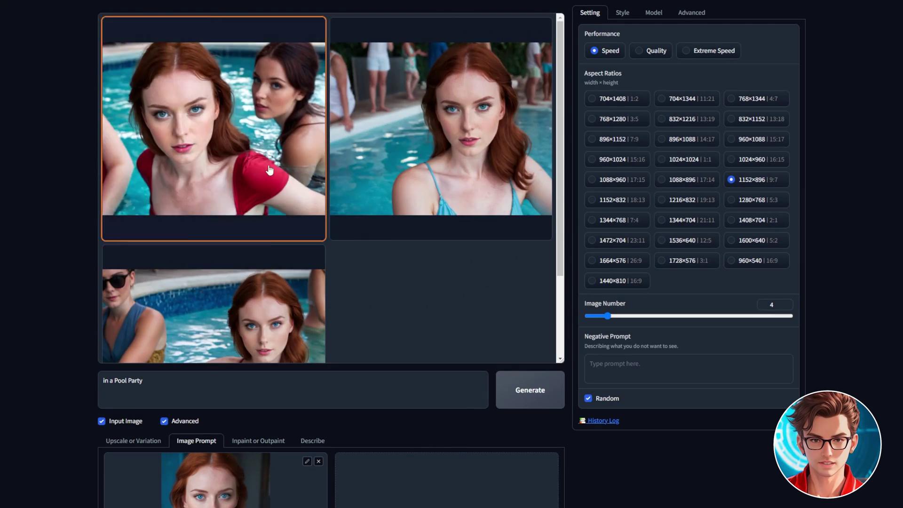
key("Right")
key("Right")
key("Right")
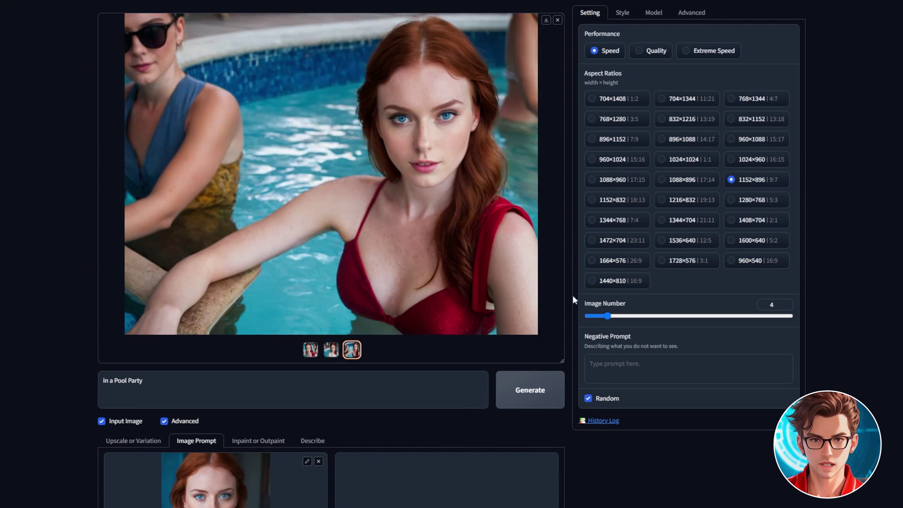
left_click(524, 400)
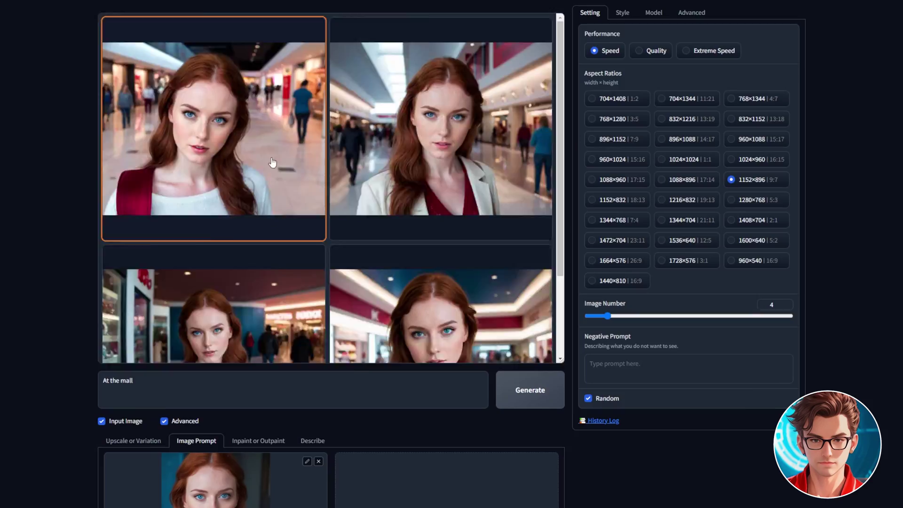
left_click(517, 177)
key("Right")
key("Right")
key("Right")
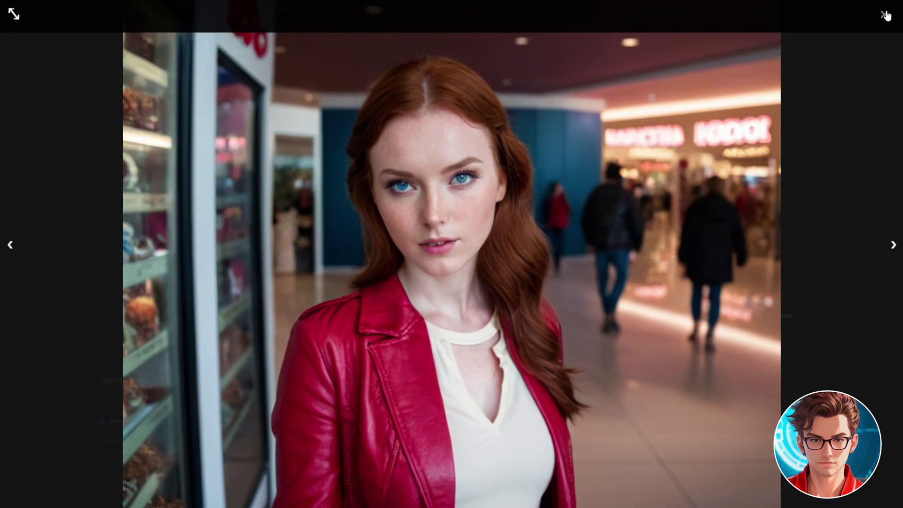
Step: Load the red-jacket mall portrait into the Inpaint or Outpaint canvas
left_click(884, 14)
scroll(397, 258, "down", 2)
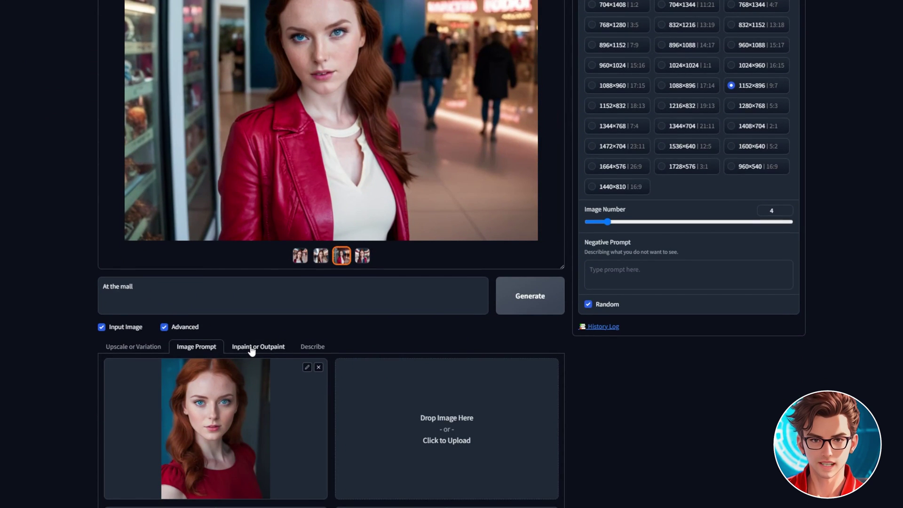
left_click(252, 348)
left_click_drag(256, 234, 277, 427)
Step: Enable Developer Debug Mode and check Mixing Image Prompt and Inpaint under Control
scroll(654, 125, "up", 2)
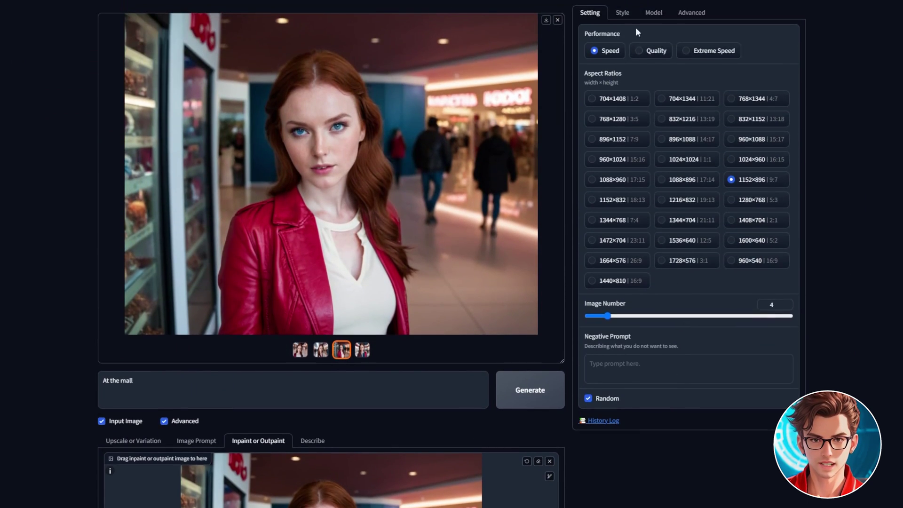
left_click(683, 13)
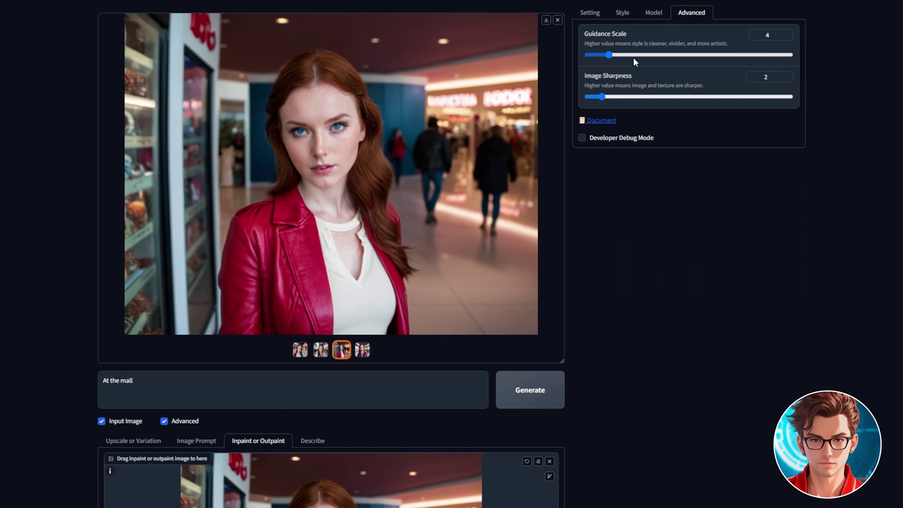
left_click(611, 138)
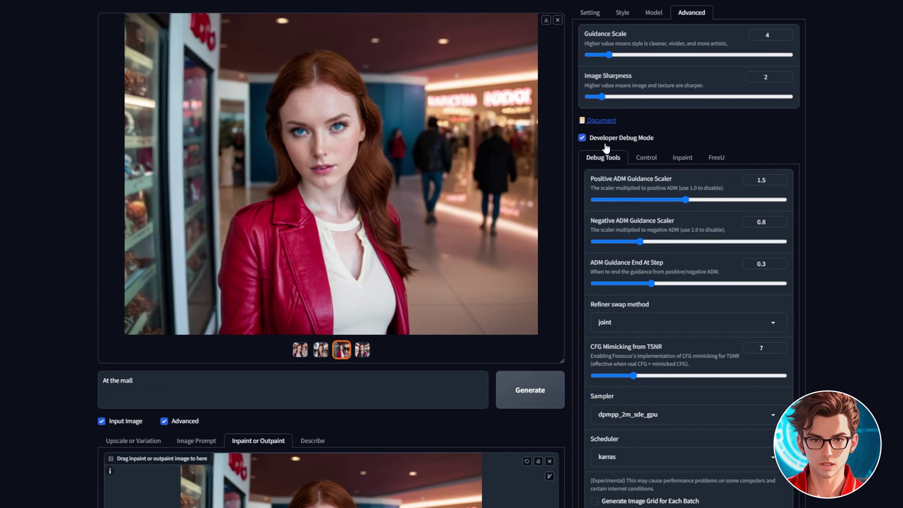
left_click(646, 159)
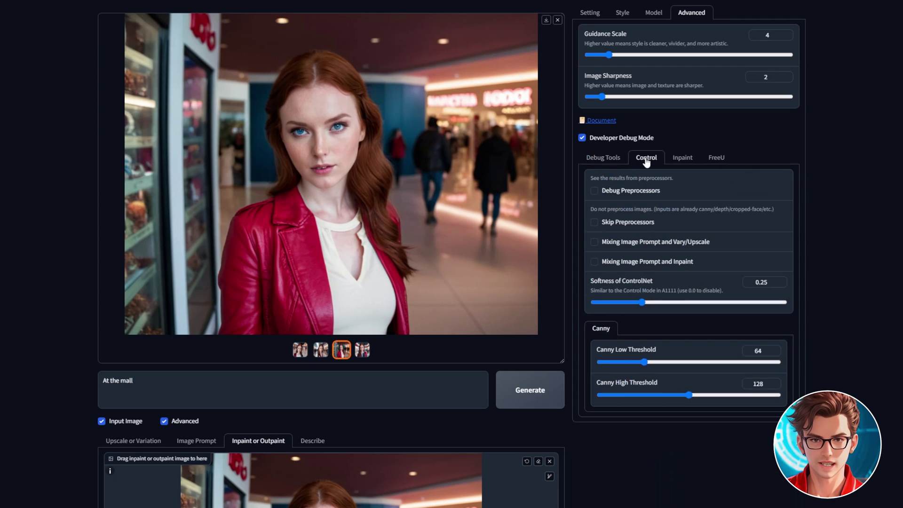
scroll(603, 197, "down", 1)
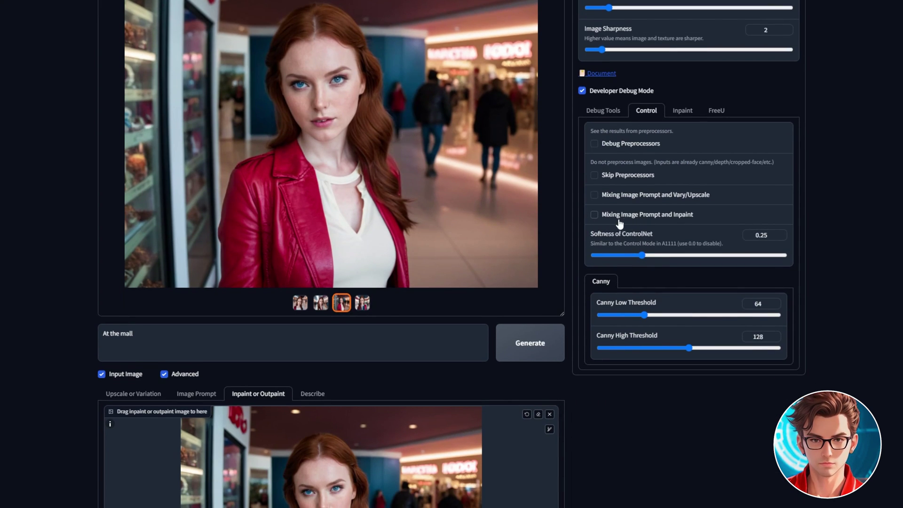
left_click(593, 217)
scroll(649, 422, "down", 3)
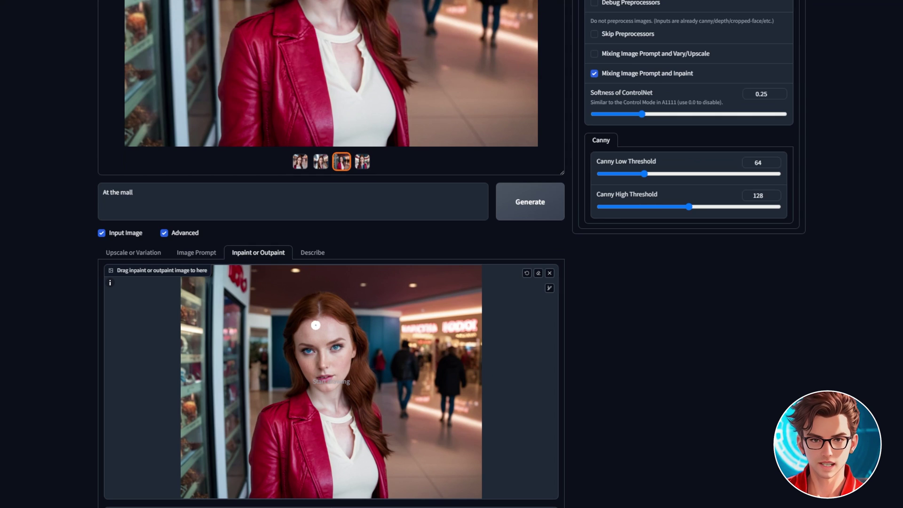
Step: Mask the face and forehead and set the inpaint method to Improve Detail
mouse_move(313, 324)
left_mouse_down()
mouse_move(301, 346)
mouse_move(325, 335)
mouse_move(324, 388)
mouse_move(299, 340)
mouse_move(303, 355)
left_mouse_up()
scroll(644, 373, "down", 2)
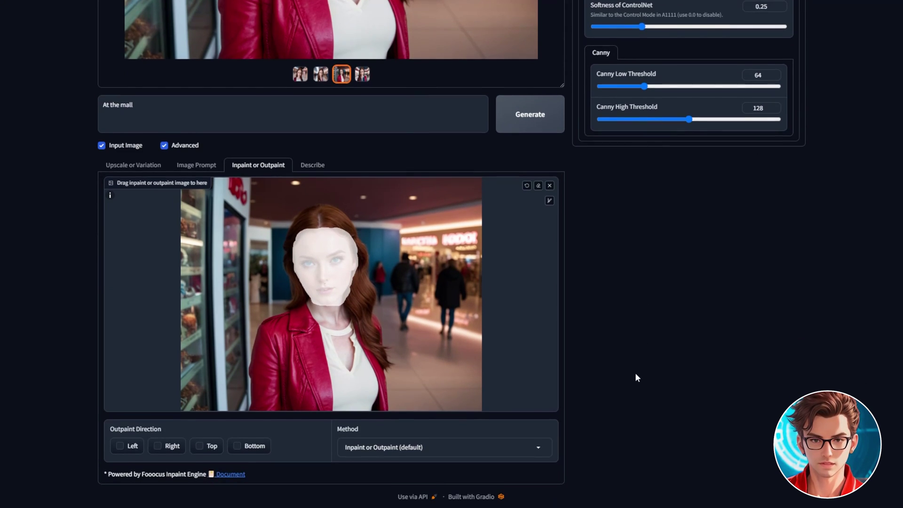
left_click(468, 447)
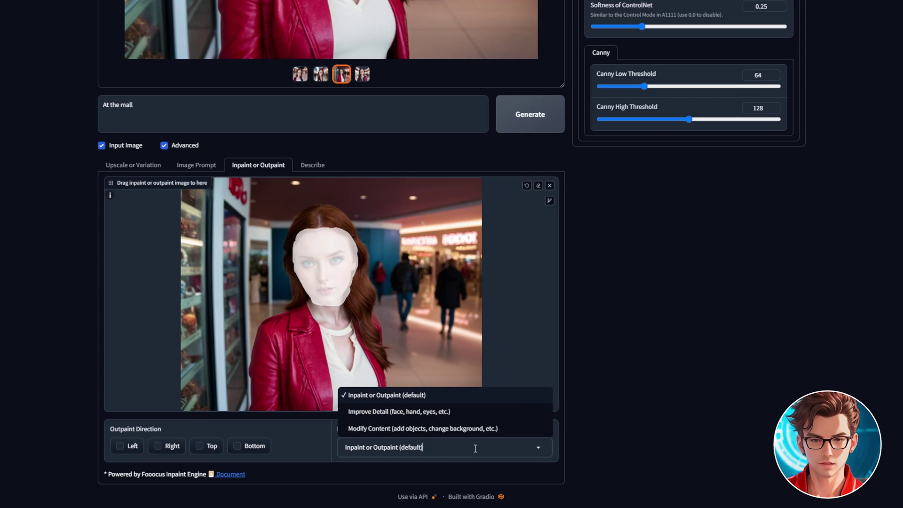
left_click(414, 416)
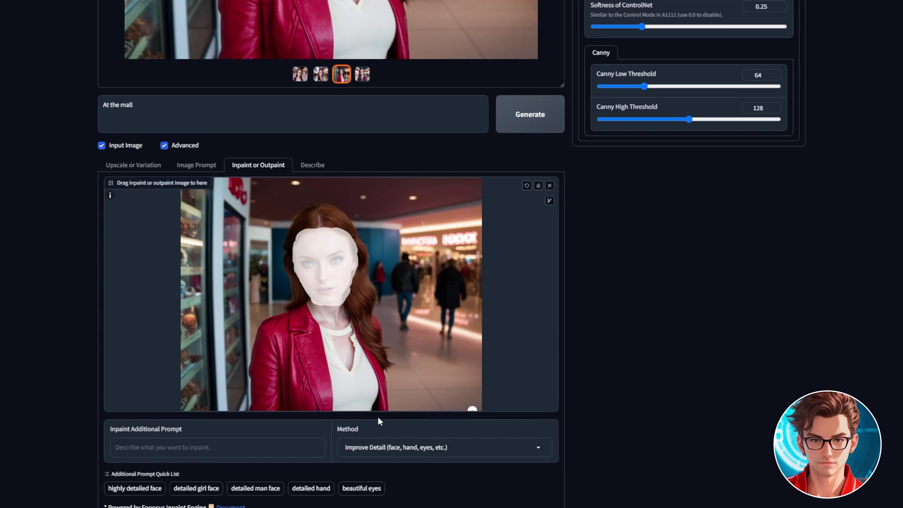
scroll(272, 416, "down", 1)
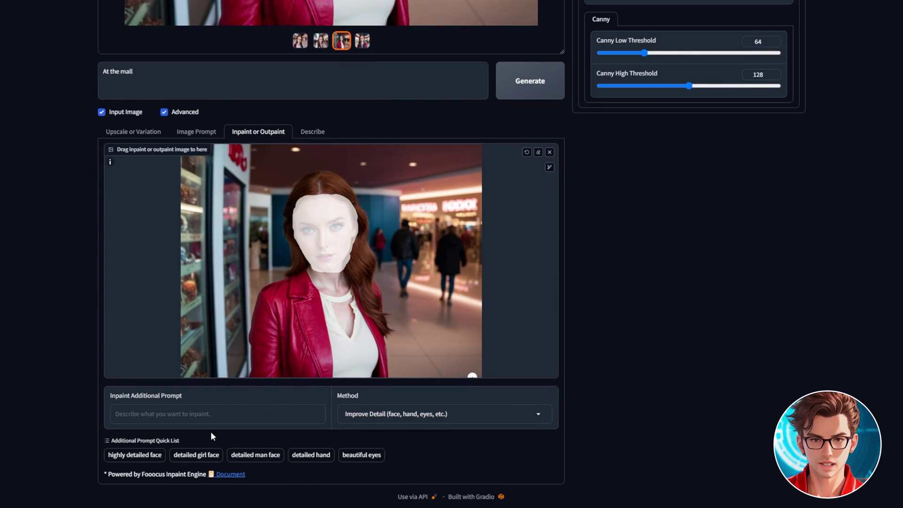
Step: Paste the woman's description as the inpaint prompt, removing 'Instagram' and the leading 'of'
left_click(215, 418)
type("of beautiful 26-year-old woman with red hair, influencer, clear and intense blue eyes, Instagram")
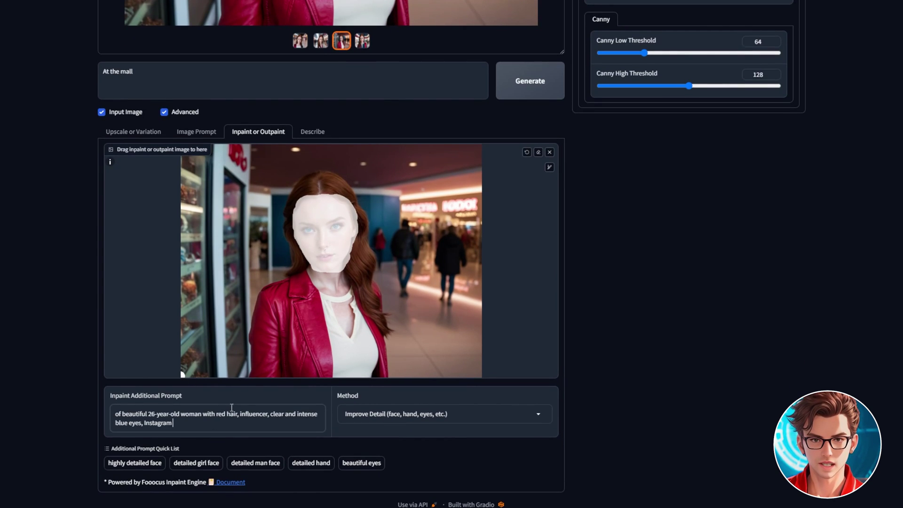
double_click(158, 424)
key("BackSpace")
left_click(121, 413)
key("BackSpace")
key("BackSpace")
key("BackSpace")
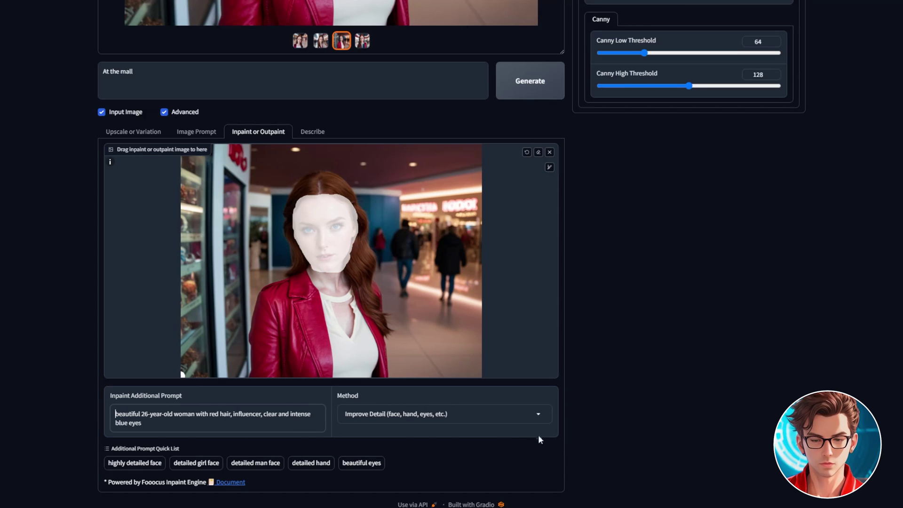
Step: Generate the face-refined portraits and inspect one full screen
left_click(530, 84)
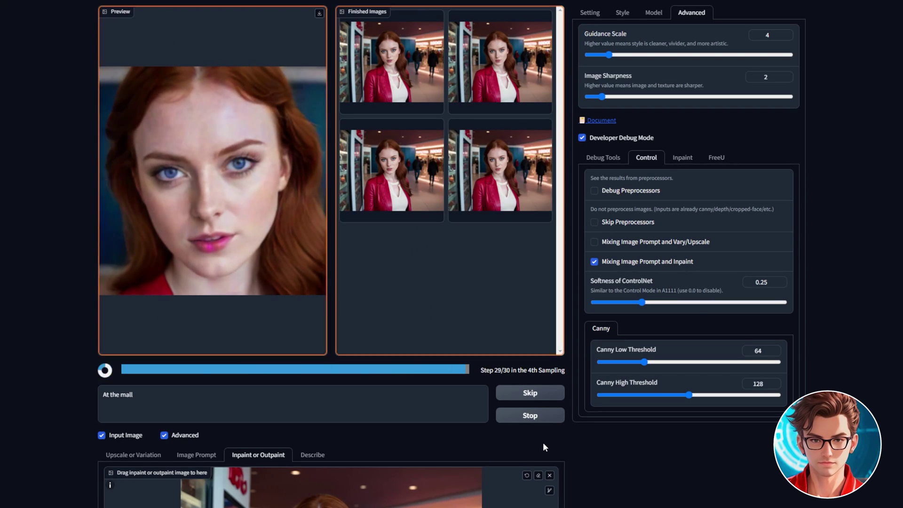
left_click(409, 210)
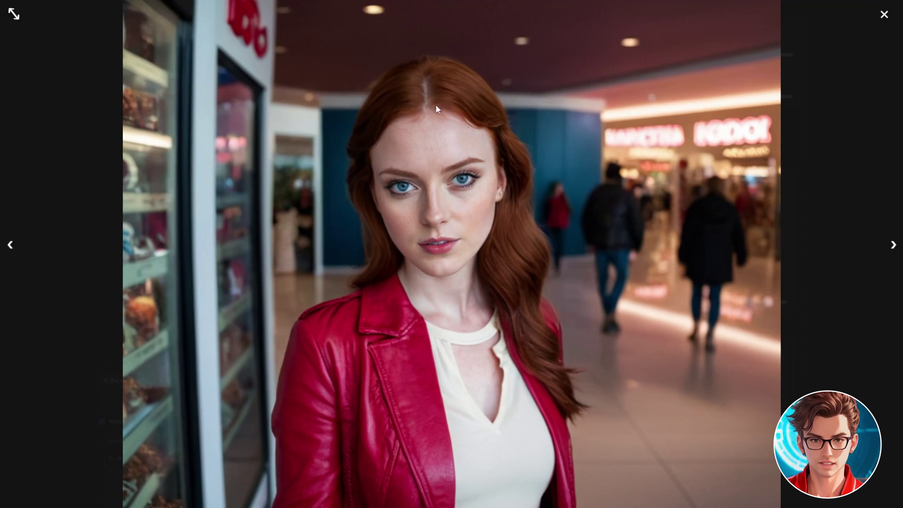
key("Escape")
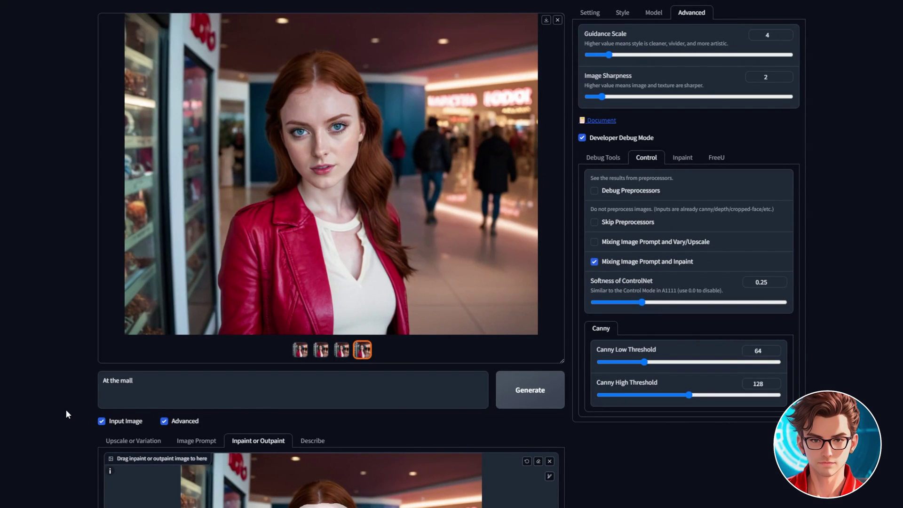
Step: Clear the inpaint image and use the nine-head grid as a PyraCanny image prompt
scroll(66, 411, "down", 2)
left_click(549, 368)
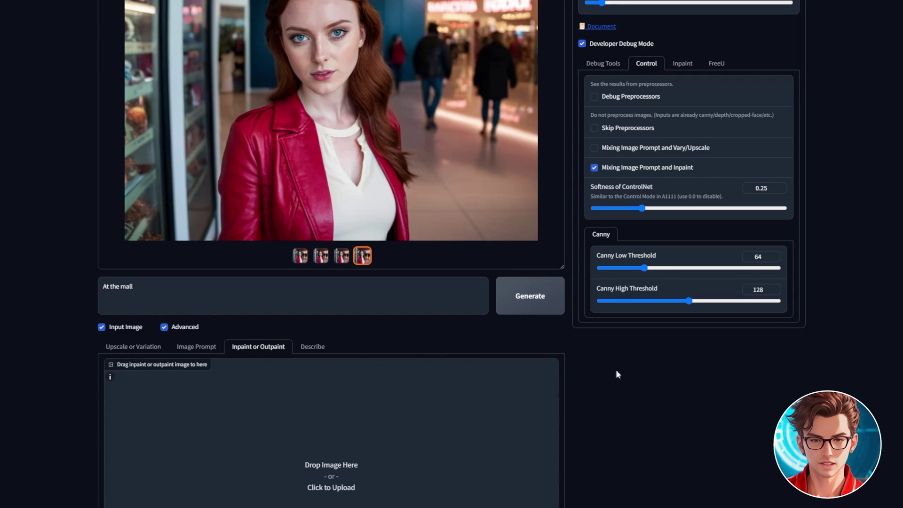
scroll(630, 361, "up", 2)
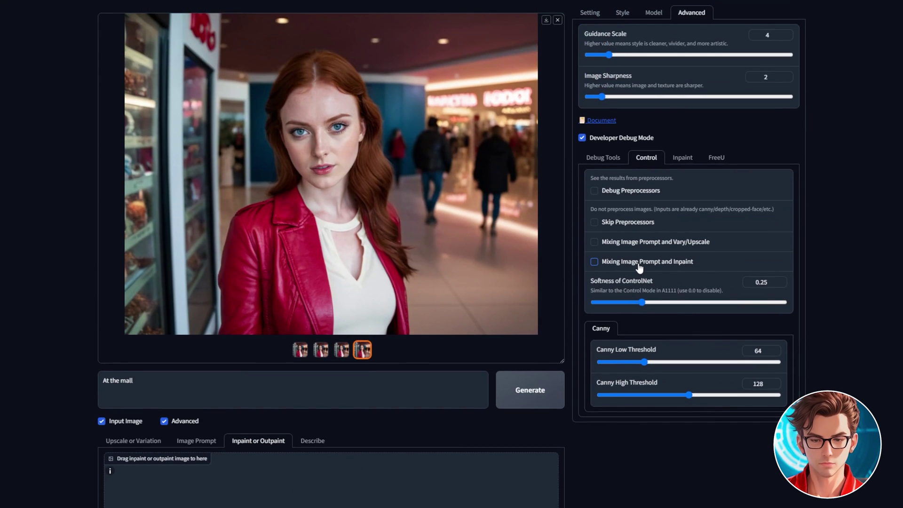
scroll(222, 347, "down", 2)
left_click(189, 347)
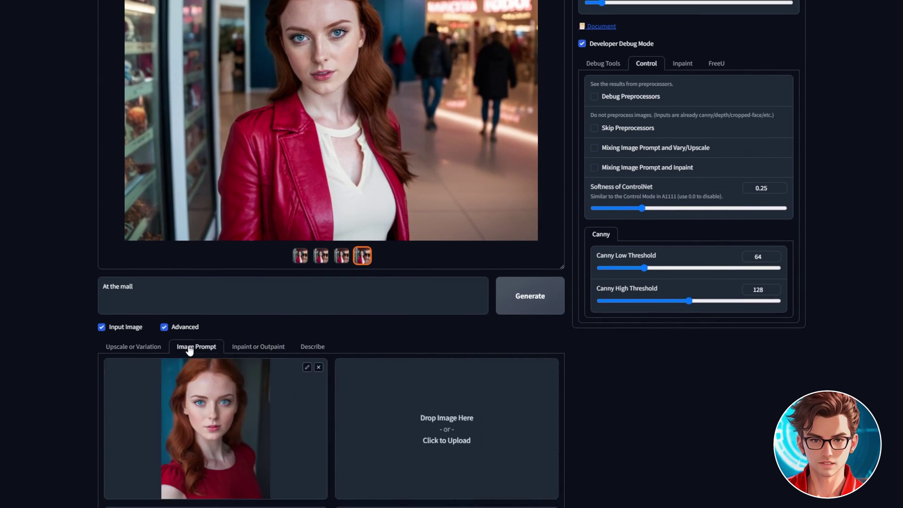
scroll(74, 337, "down", 5)
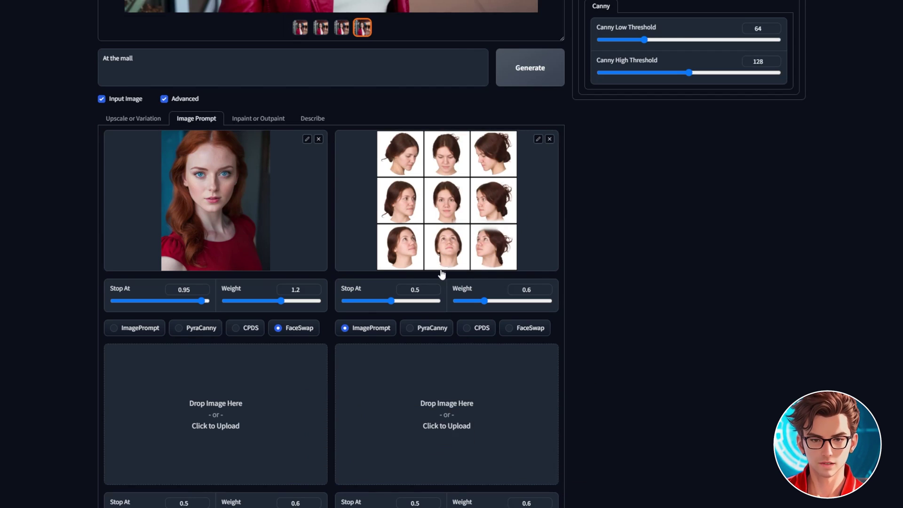
left_click(421, 330)
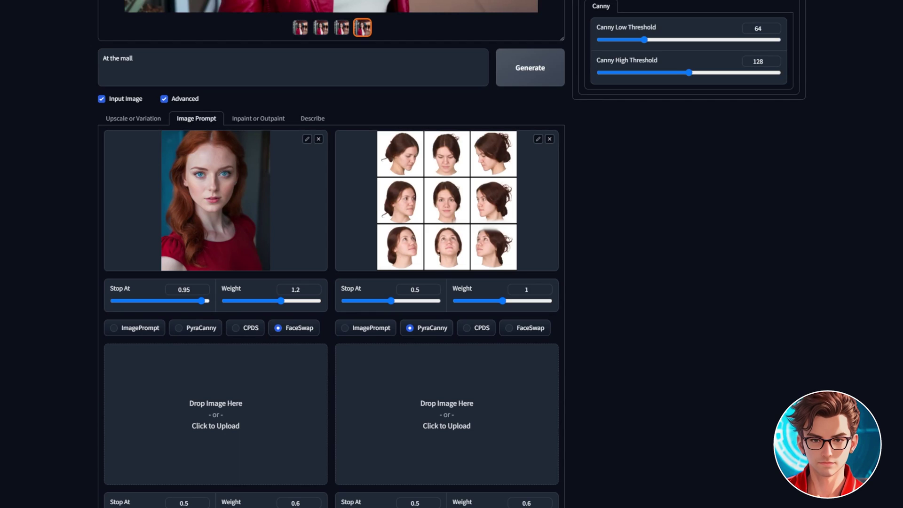
Step: Replace the prompt with 'Grid of 9 heads of a' plus the pasted woman's description
key("ctrl+a")
type("Grid of 9 heads of a")
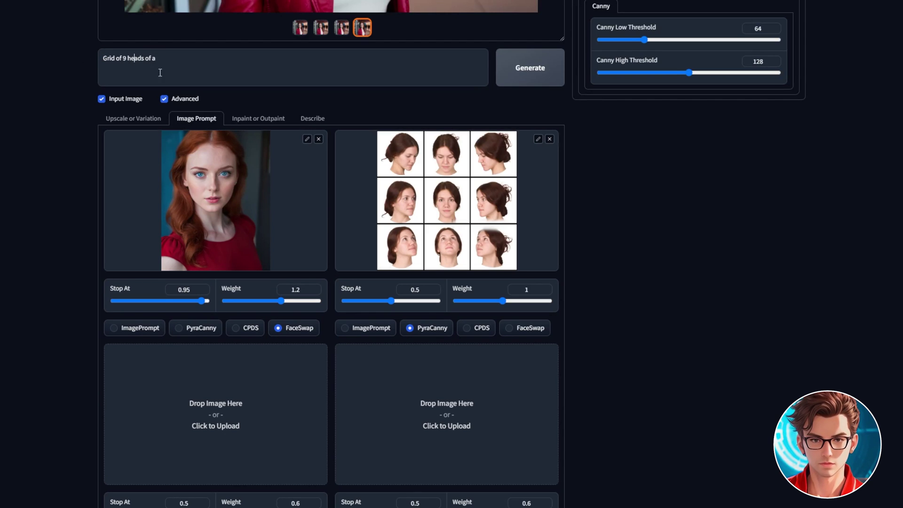
type("beautiful 26-year-old woman with red hair, influencer, clear and intense blue eyes, Instagram")
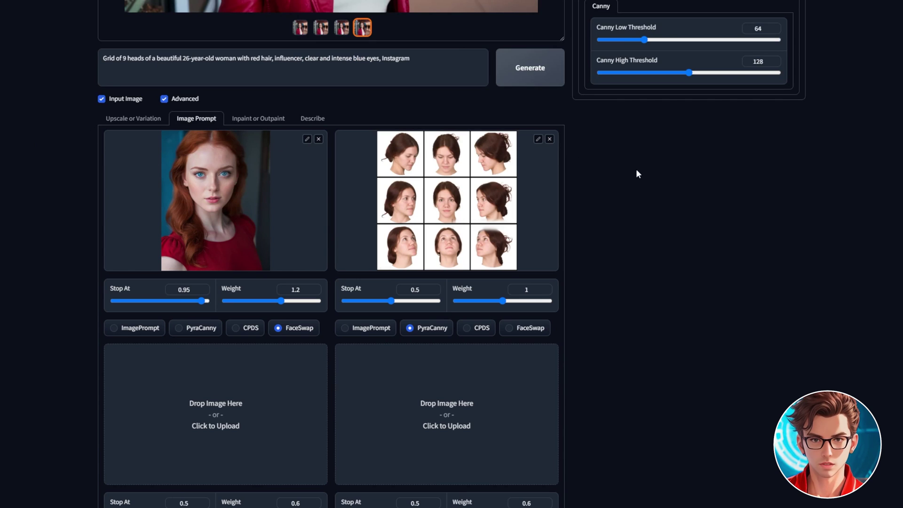
scroll(617, 235, "up", 7)
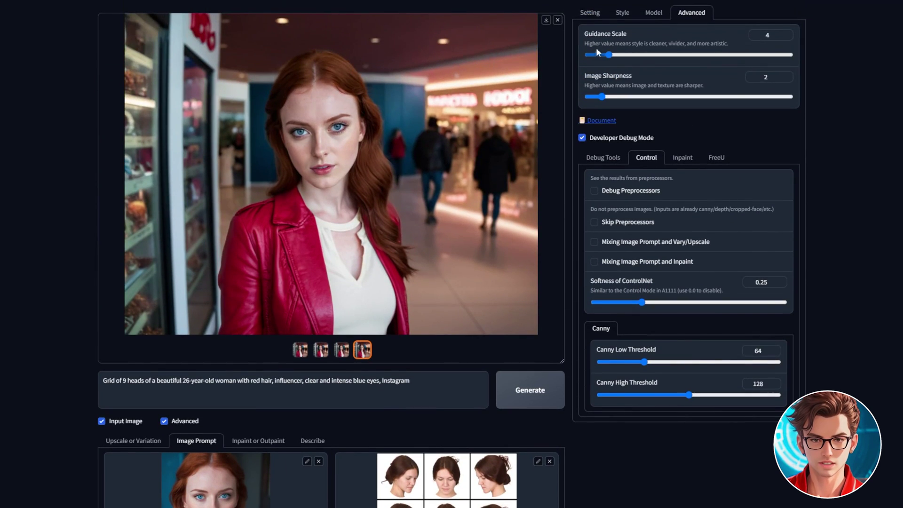
Step: Set Image Number to 1 and aspect ratio 1024×1024, generate, and open the grid full screen
left_click(590, 12)
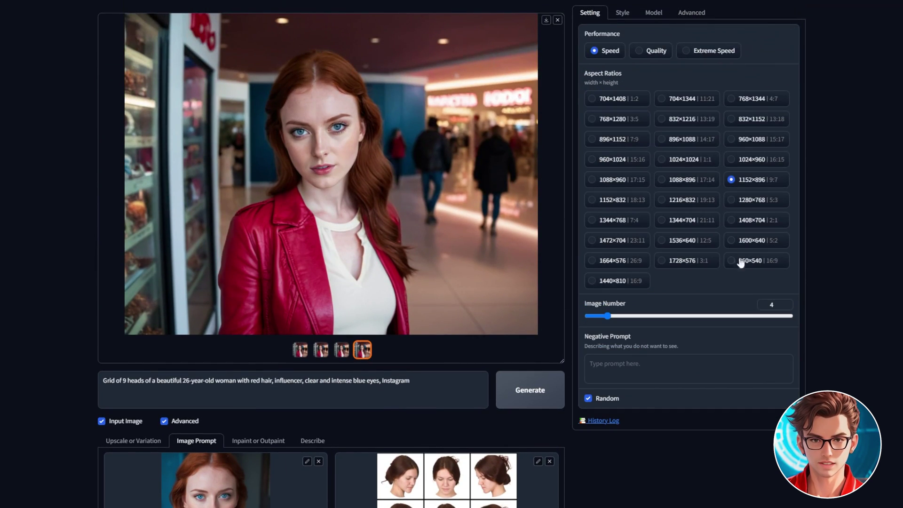
left_click(775, 307)
key("BackSpace")
type("1")
scroll(614, 447, "down", 1)
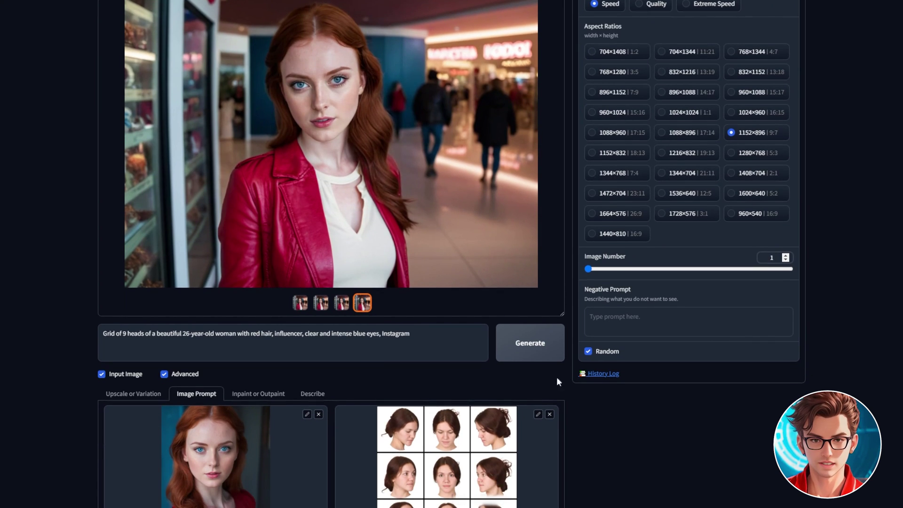
scroll(639, 143, "down", 3)
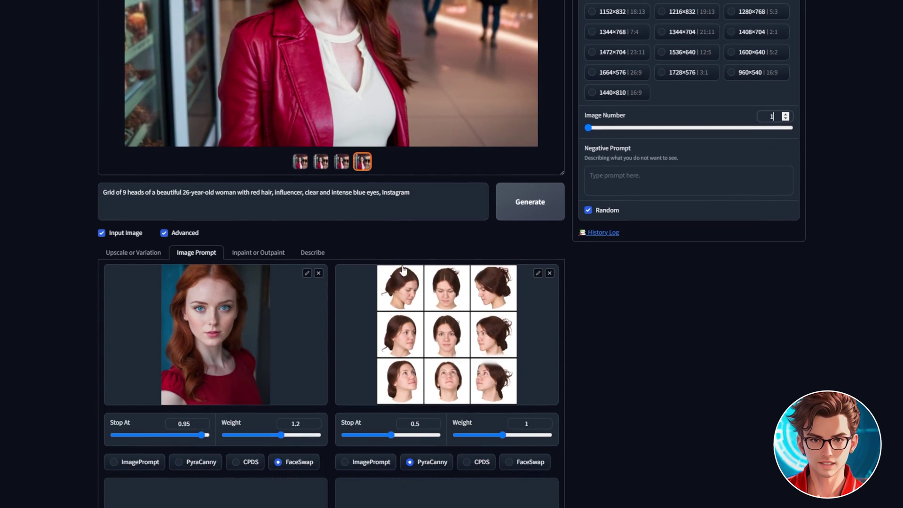
scroll(750, 348, "up", 4)
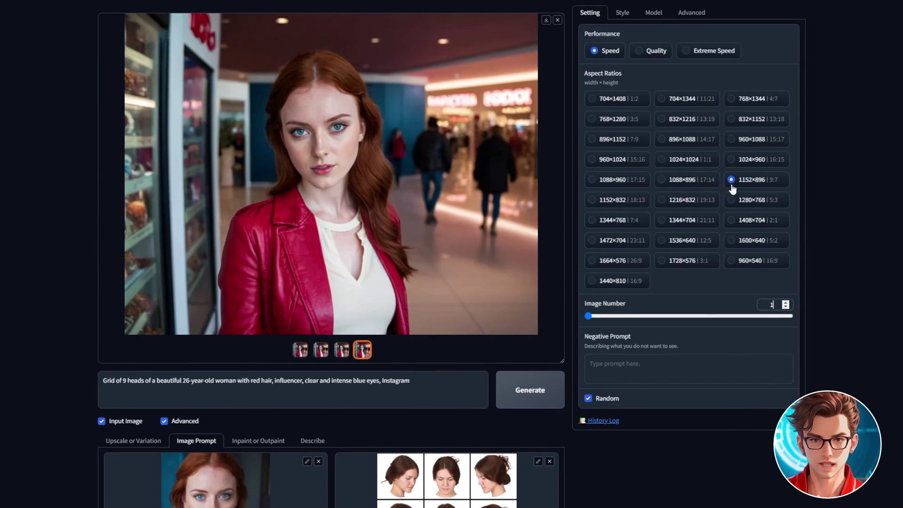
left_click(662, 159)
left_click(519, 402)
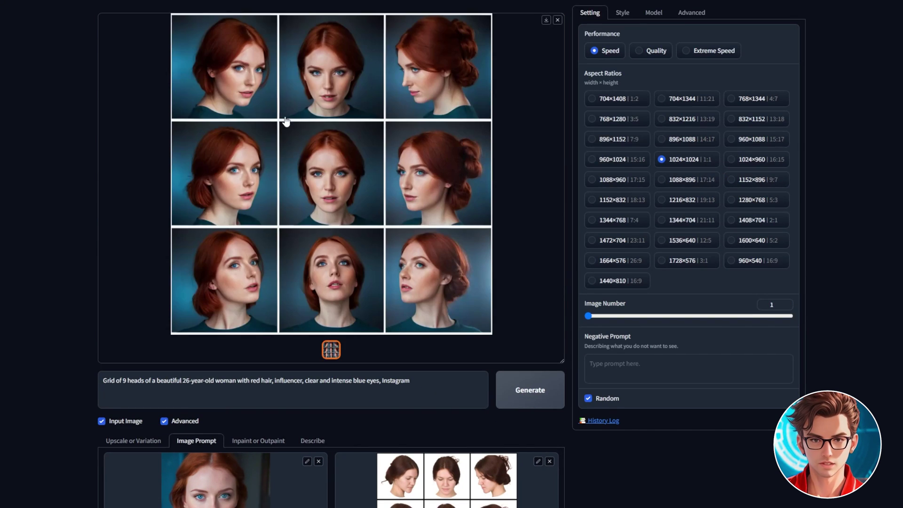
left_click(284, 118)
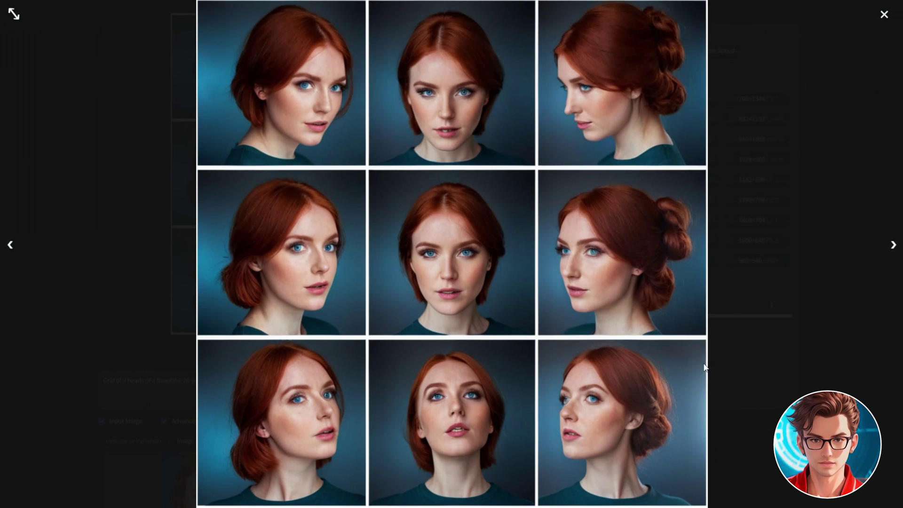
Step: Remove the head-grid reference and load the nine-head grid into the inpaint canvas
left_click(830, 139)
scroll(537, 290, "down", 4)
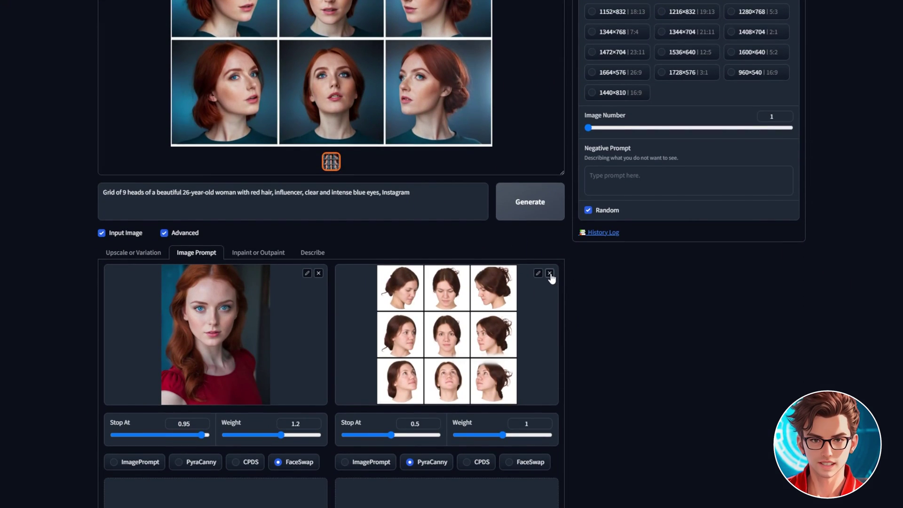
left_click(549, 272)
left_click(255, 257)
scroll(277, 285, "up", 4)
left_click_drag(277, 196, 284, 478)
scroll(683, 380, "down", 4)
scroll(683, 380, "up", 5)
Step: Enable Mixing Image Prompt and Inpaint in the advanced Control settings
left_click(678, 15)
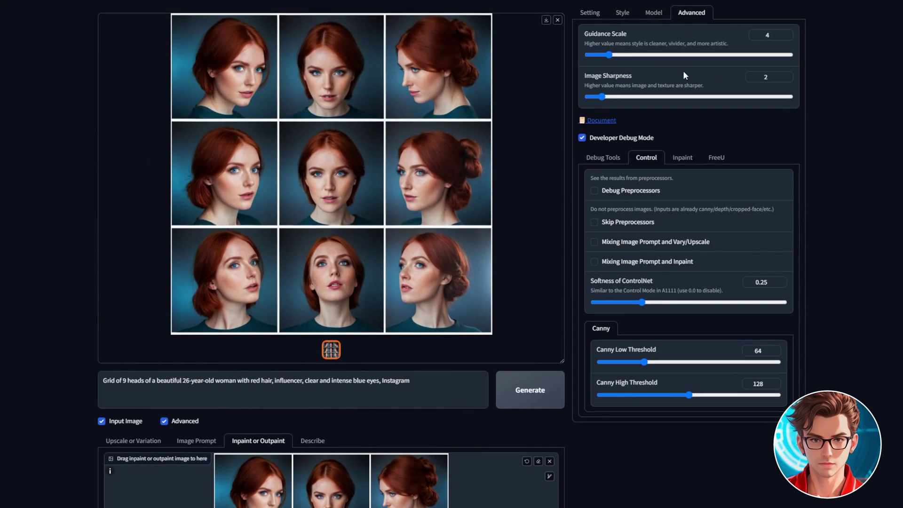
left_click(649, 265)
scroll(691, 443, "down", 6)
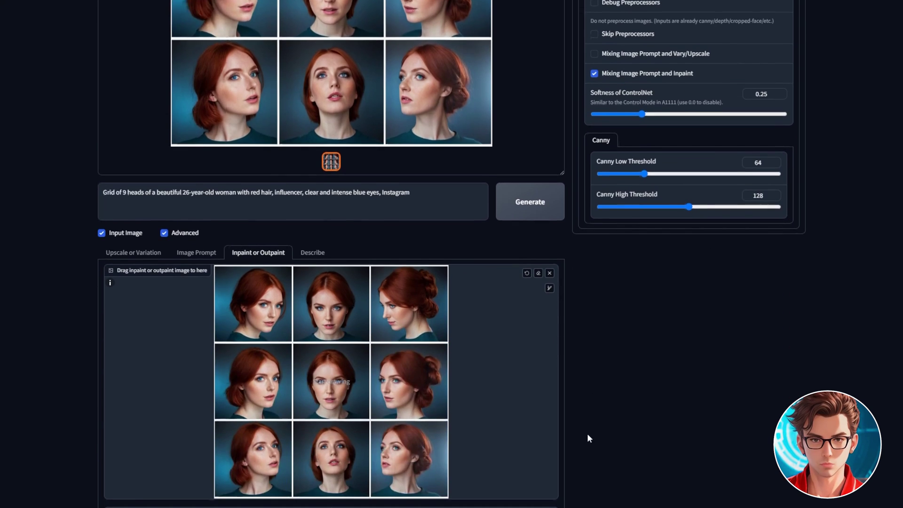
Step: Mask the top-left face, regenerate it, and view the refined grid full screen
mouse_move(248, 220)
left_mouse_down()
mouse_move(272, 195)
mouse_move(280, 205)
mouse_move(266, 235)
mouse_move(243, 214)
mouse_move(238, 236)
mouse_move(252, 242)
mouse_move(231, 214)
mouse_move(240, 232)
mouse_move(228, 229)
mouse_move(229, 215)
mouse_move(232, 237)
mouse_move(226, 223)
mouse_move(219, 243)
mouse_move(251, 212)
mouse_move(241, 222)
mouse_move(236, 214)
mouse_move(242, 184)
mouse_move(225, 213)
mouse_move(254, 175)
mouse_move(283, 201)
mouse_move(272, 231)
mouse_move(265, 224)
mouse_move(274, 211)
mouse_move(254, 220)
mouse_move(241, 212)
mouse_move(274, 191)
mouse_move(238, 203)
mouse_move(252, 189)
left_mouse_up()
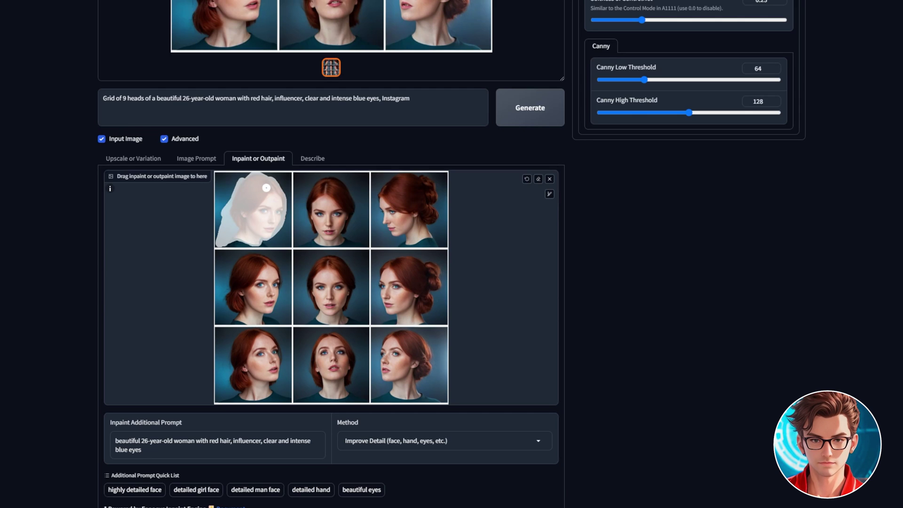
scroll(86, 287, "down", 1)
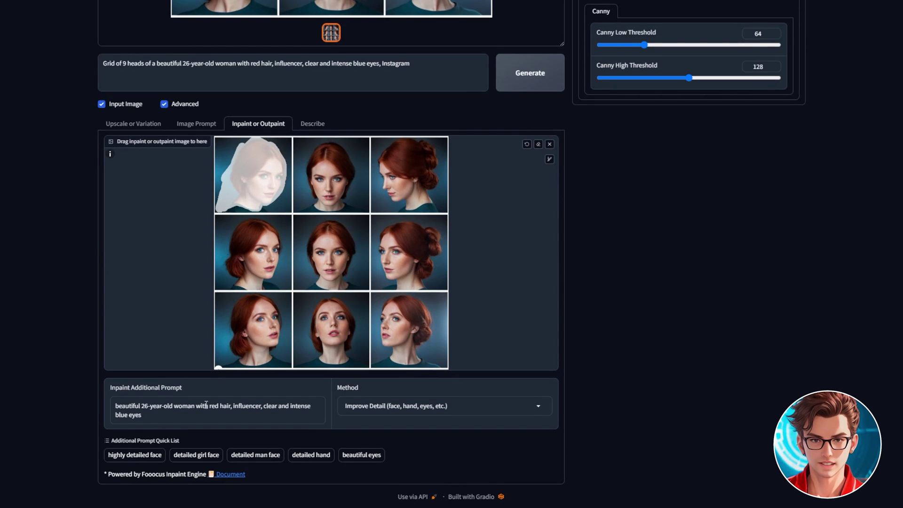
scroll(401, 407, "up", 5)
left_click(528, 307)
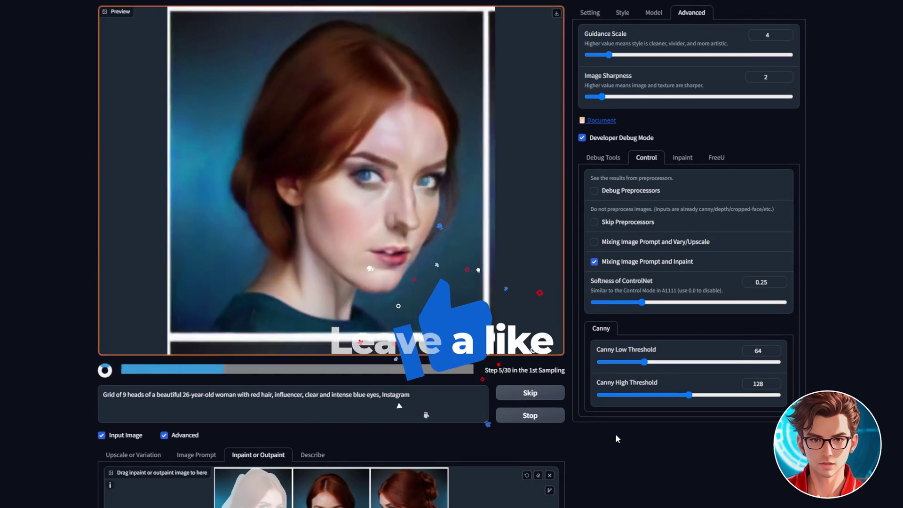
scroll(238, 137, "down", 1)
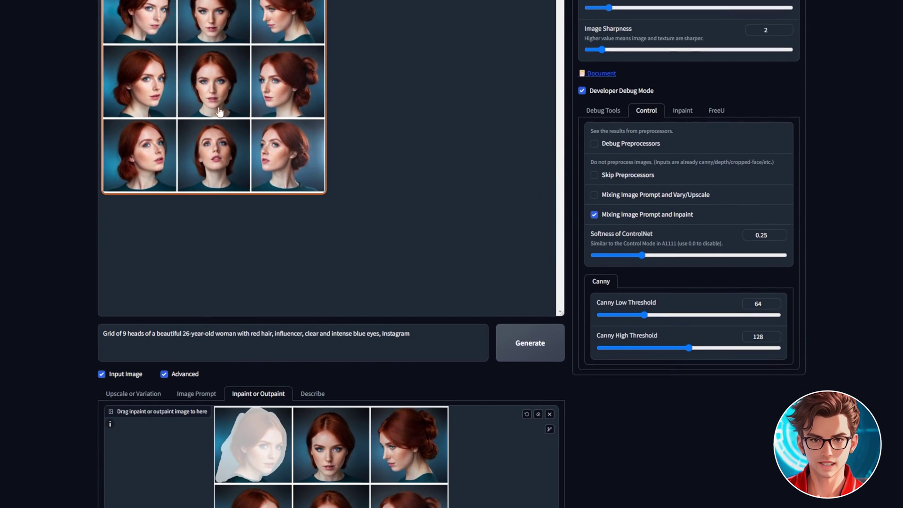
left_click_drag(218, 109, 350, 434)
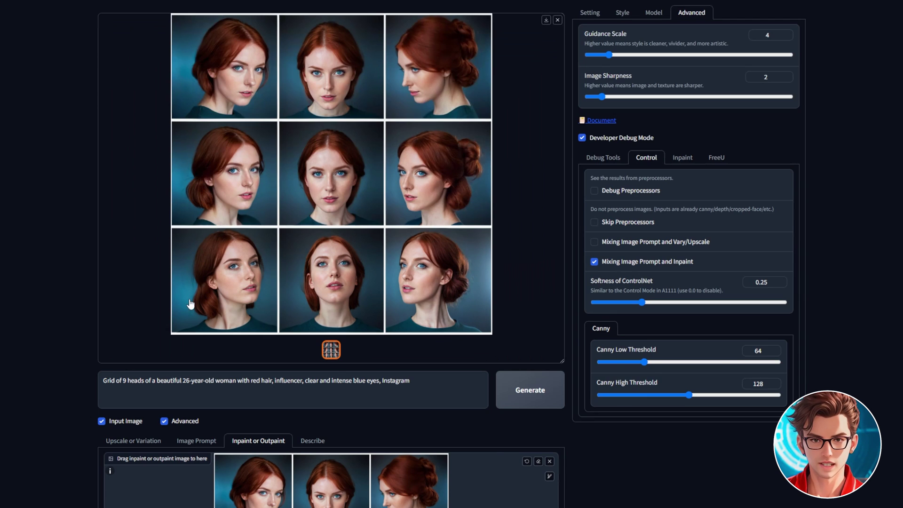
left_click(191, 304)
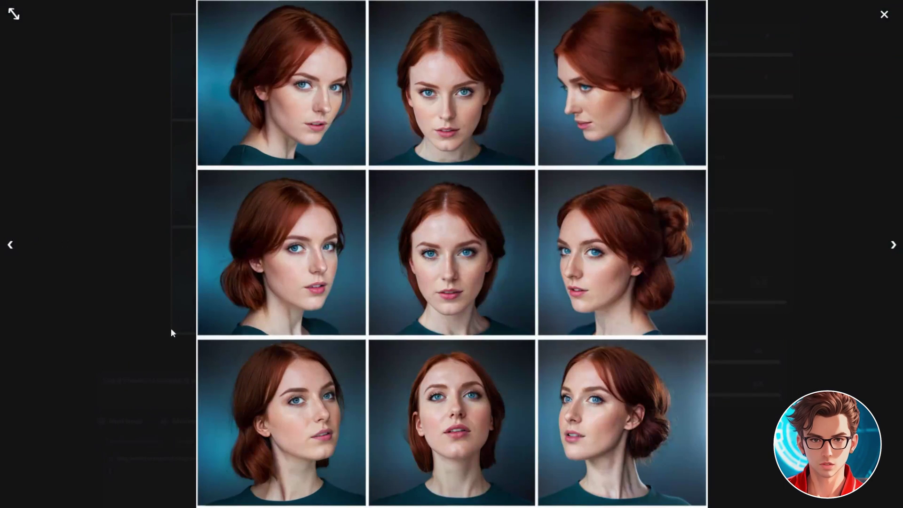
Step: Clear the inpaint image and return to the Image Prompt references
left_click(137, 376)
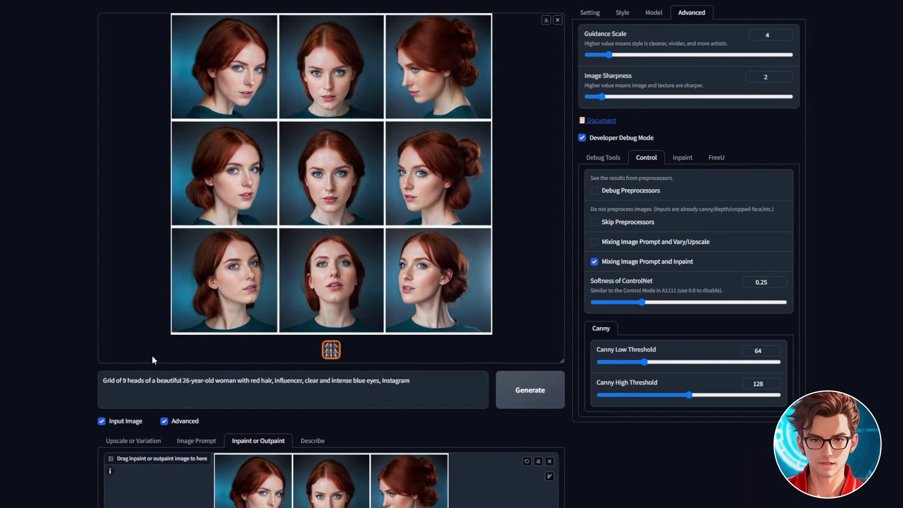
scroll(541, 290, "down", 3)
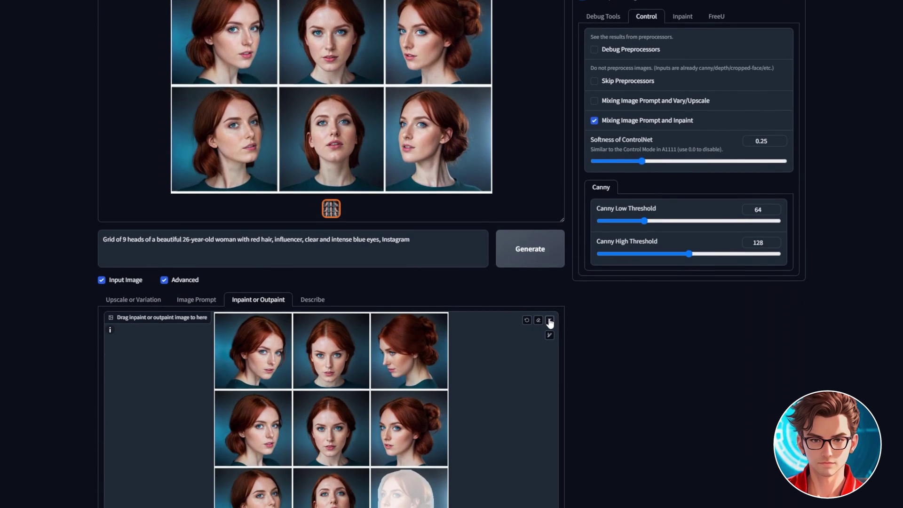
left_click(549, 322)
scroll(661, 393, "up", 3)
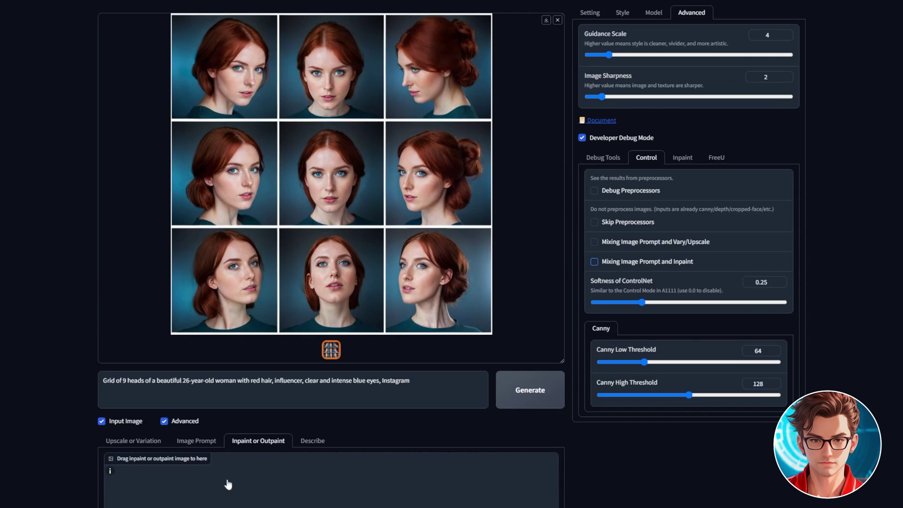
left_click(190, 444)
scroll(710, 303, "down", 8)
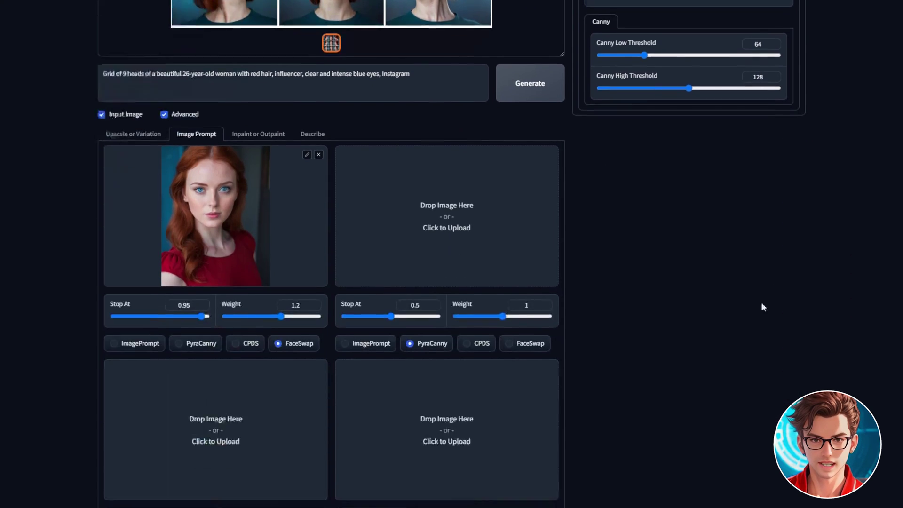
scroll(709, 283, "up", 8)
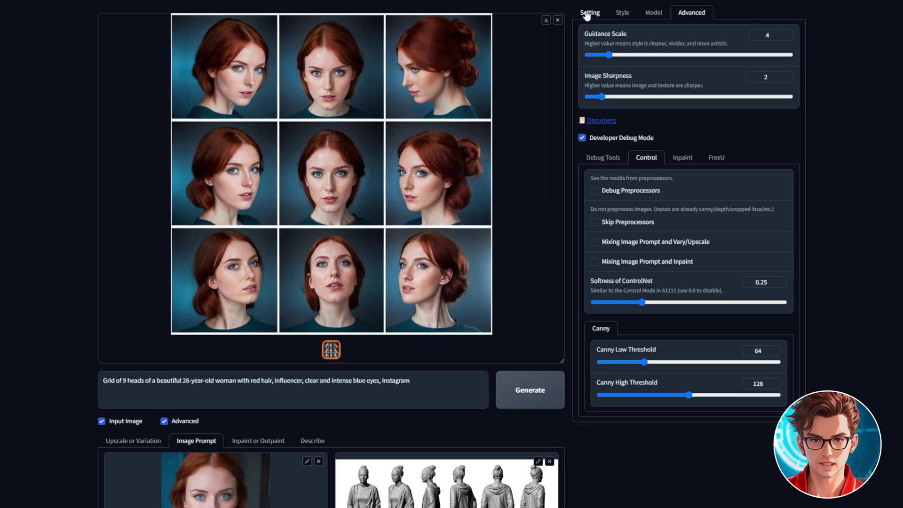
Step: Swap the grid wording for a red leather jacket and white leggings, then generate the turnaround
left_click(588, 13)
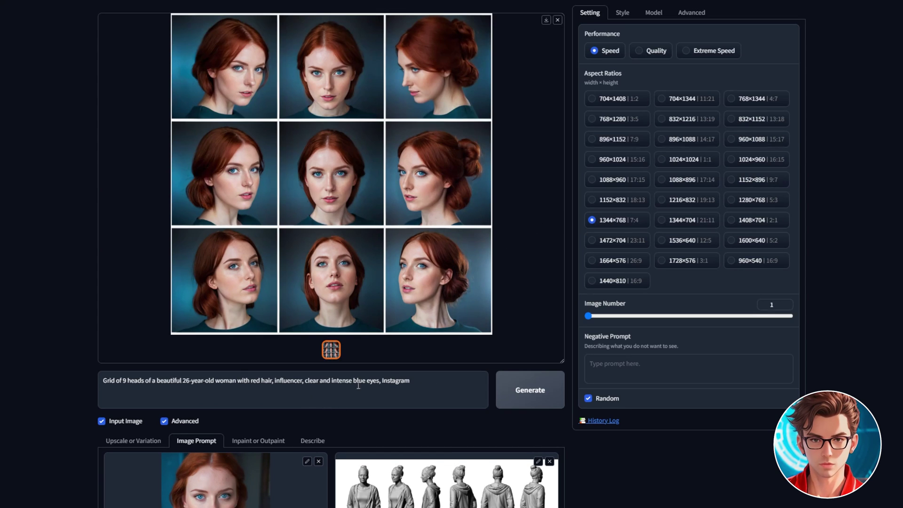
left_click_drag(158, 380, 82, 384)
key("BackSpace")
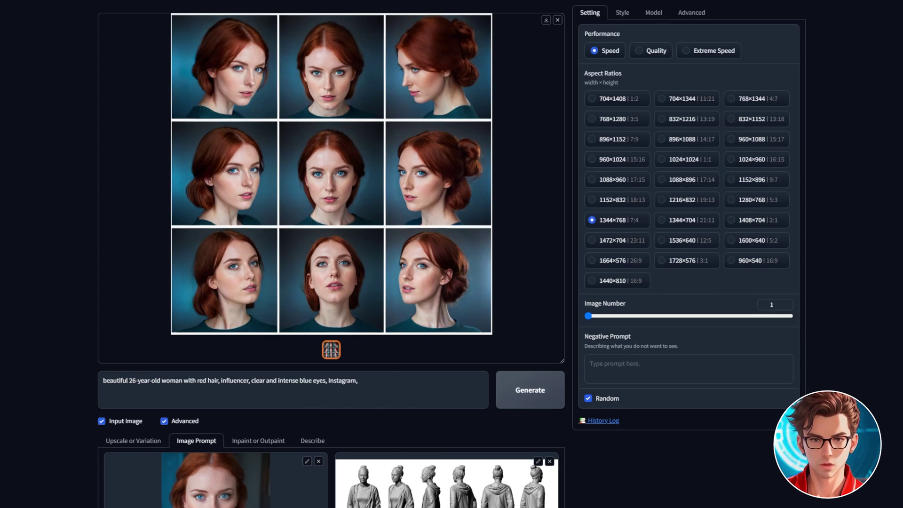
type("red leather jacket and white leggings")
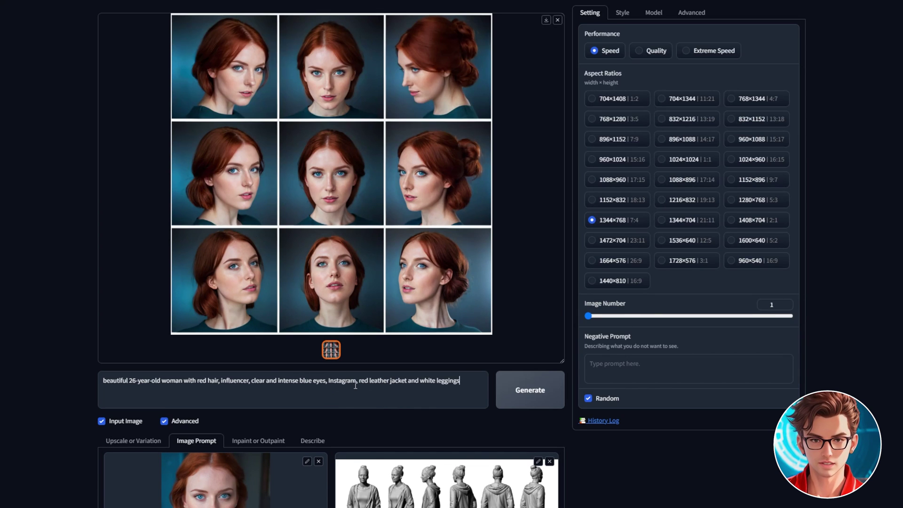
key("ctrl+Return")
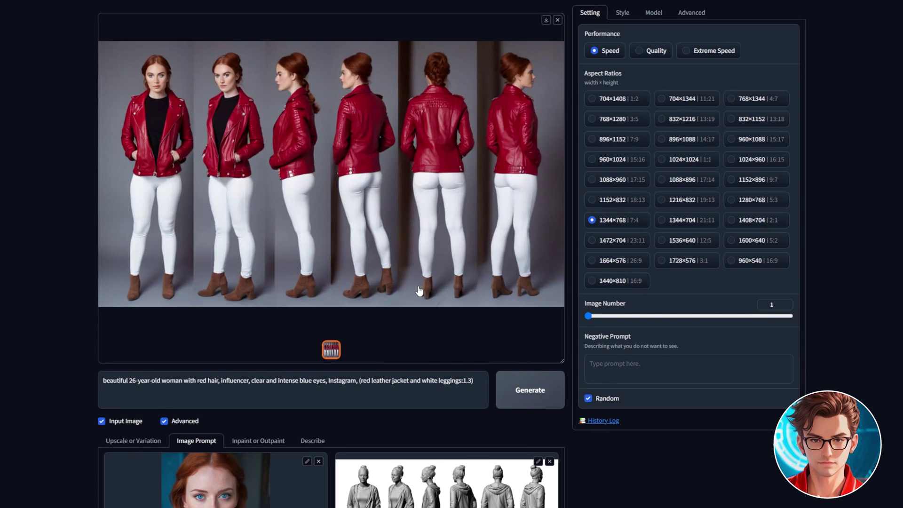
left_click(420, 291)
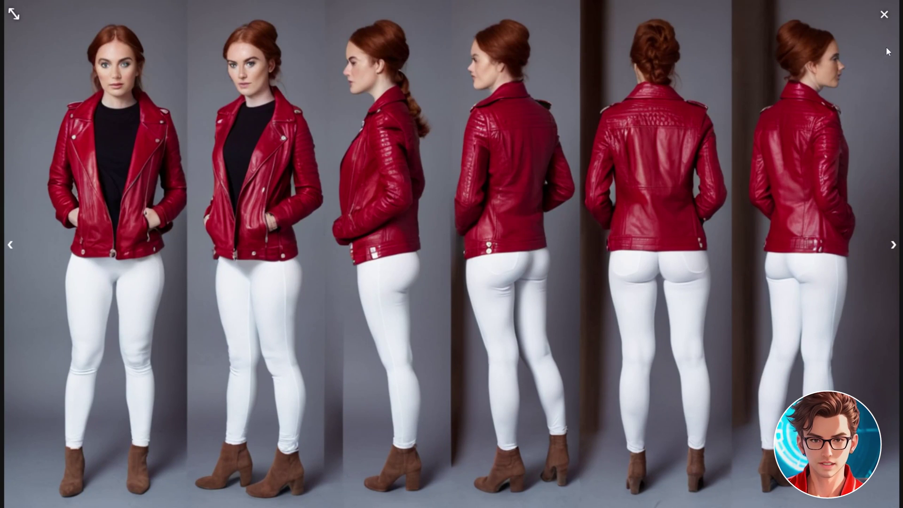
Step: Remove the pose reference and load the turnaround into the inpaint canvas
left_click(884, 14)
scroll(558, 259, "down", 4)
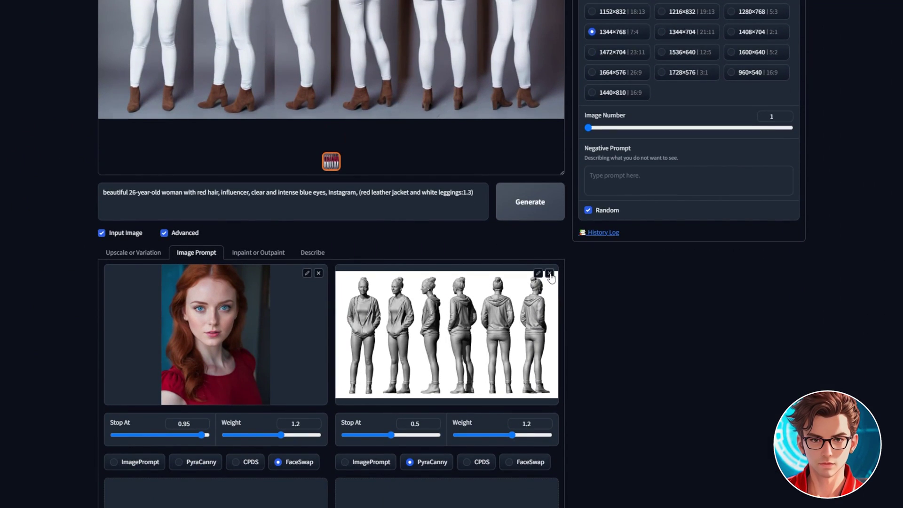
left_click(549, 273)
scroll(230, 351, "up", 1)
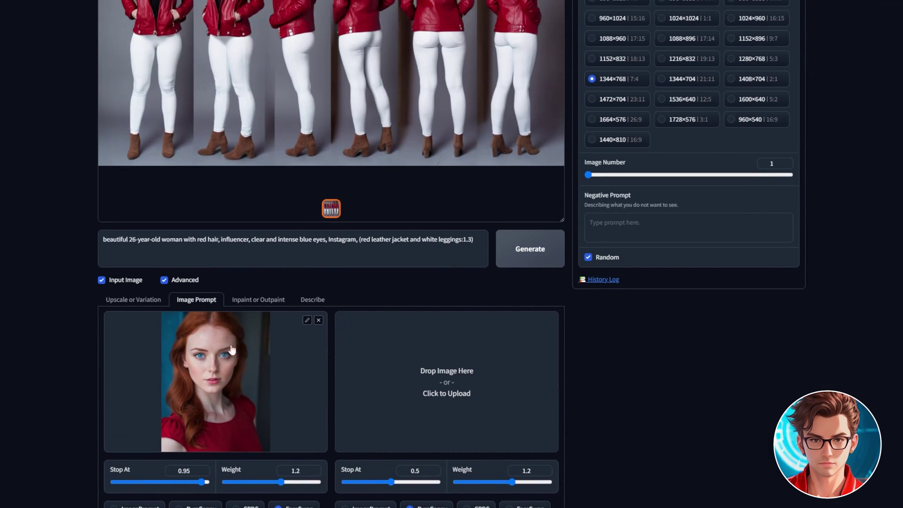
left_click(255, 304)
scroll(395, 311, "down", 3)
scroll(298, 115, "up", 4)
left_click_drag(301, 114, 311, 479)
scroll(573, 382, "down", 3)
scroll(572, 382, "up", 5)
Step: Enable Mixing Image Prompt and Inpaint, mask the first face, and regenerate it with detail
left_click(691, 13)
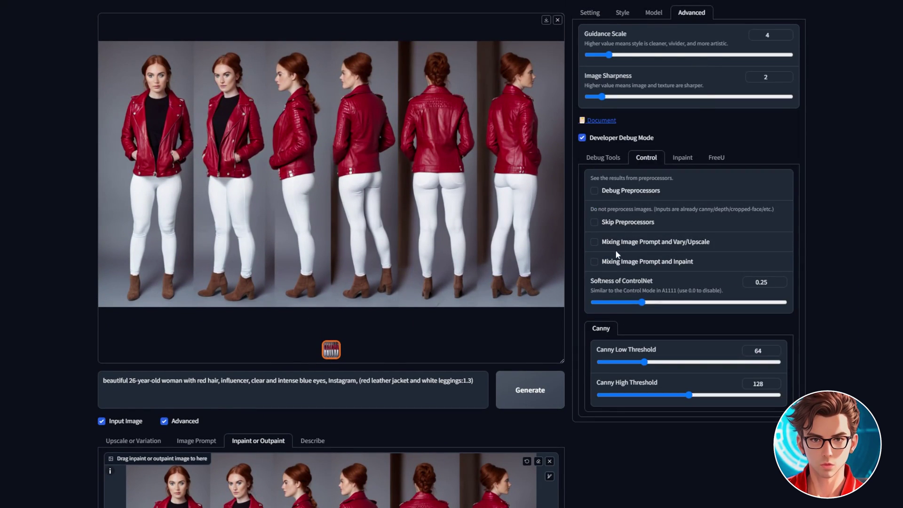
left_click(668, 267)
scroll(668, 267, "down", 6)
mouse_move(181, 202)
left_mouse_down()
mouse_move(172, 197)
mouse_move(177, 216)
mouse_move(182, 188)
left_mouse_up()
scroll(166, 415, "down", 1)
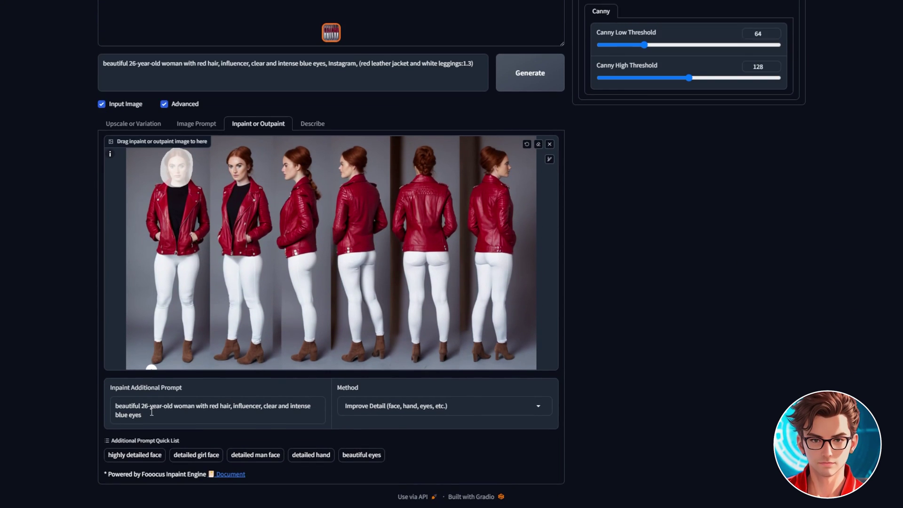
triple_click(151, 412)
scroll(535, 454, "up", 1)
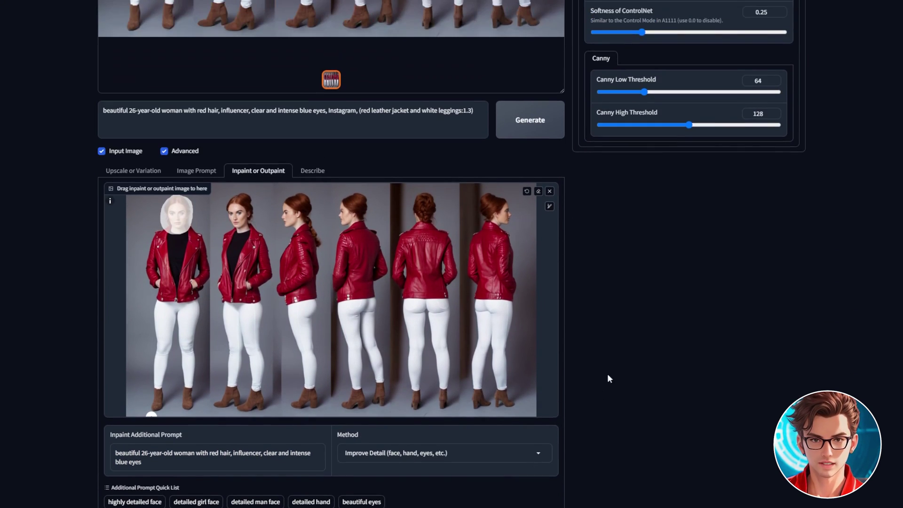
scroll(609, 369, "up", 6)
left_click(530, 390)
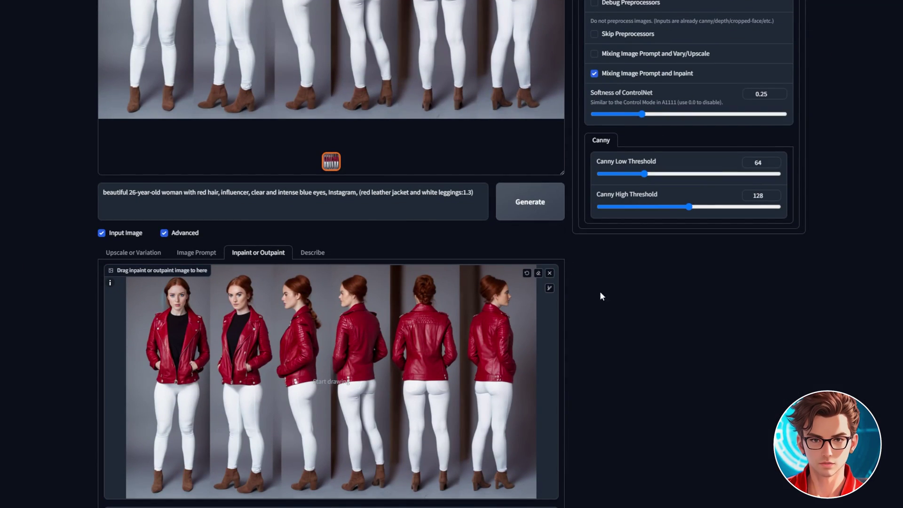
Step: Refine the remaining faces one by one, then view the finished turnaround full size
left_click(522, 200)
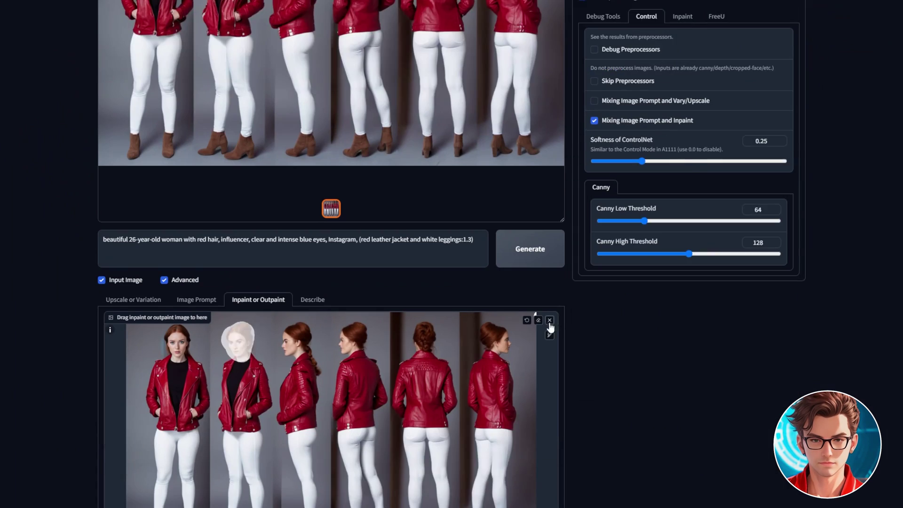
left_click(538, 320)
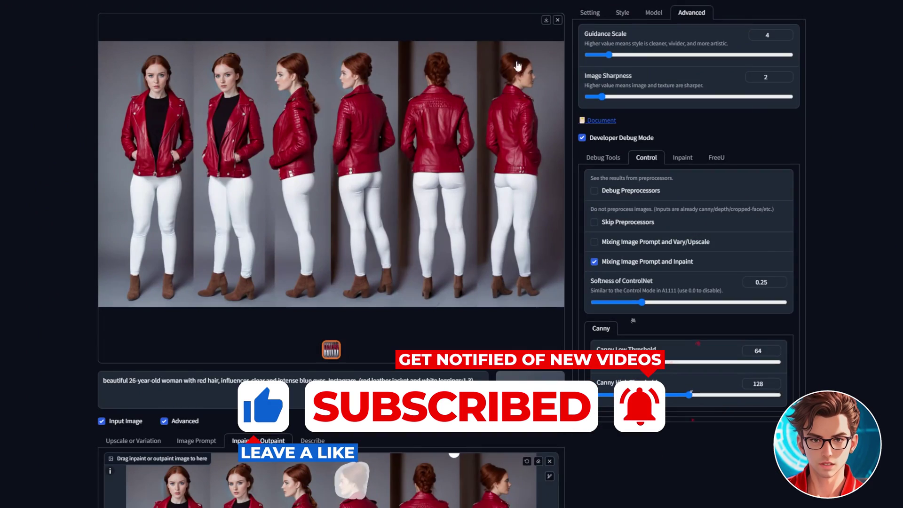
scroll(329, 254, "down", 5)
mouse_move(484, 233)
left_mouse_down()
mouse_move(498, 249)
mouse_move(520, 248)
left_mouse_up()
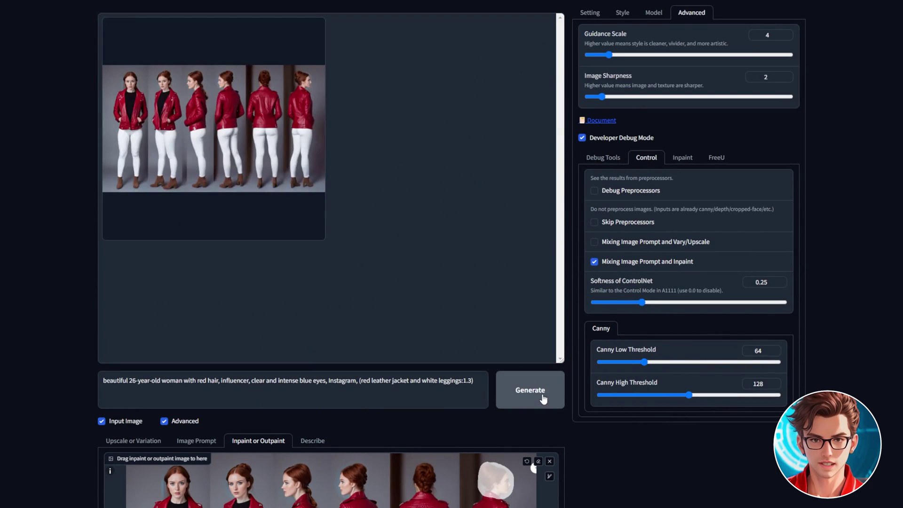
left_click(291, 203)
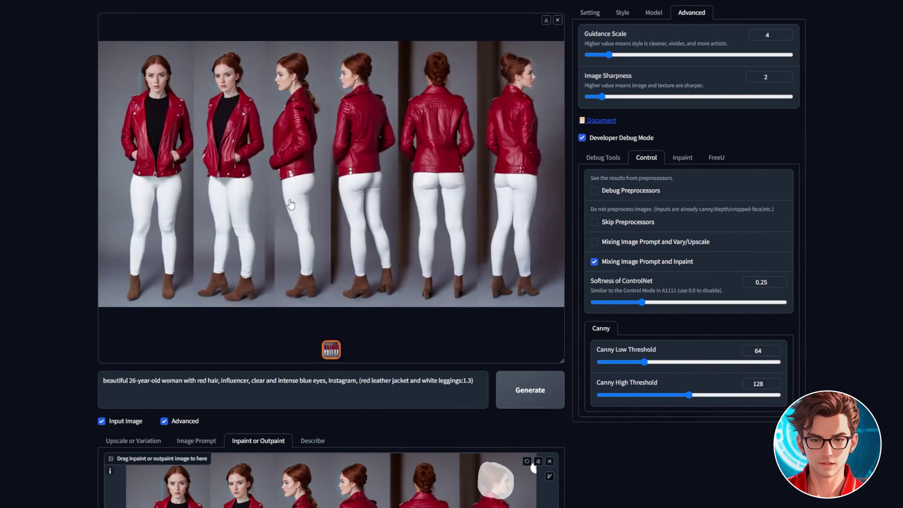
left_click(291, 204)
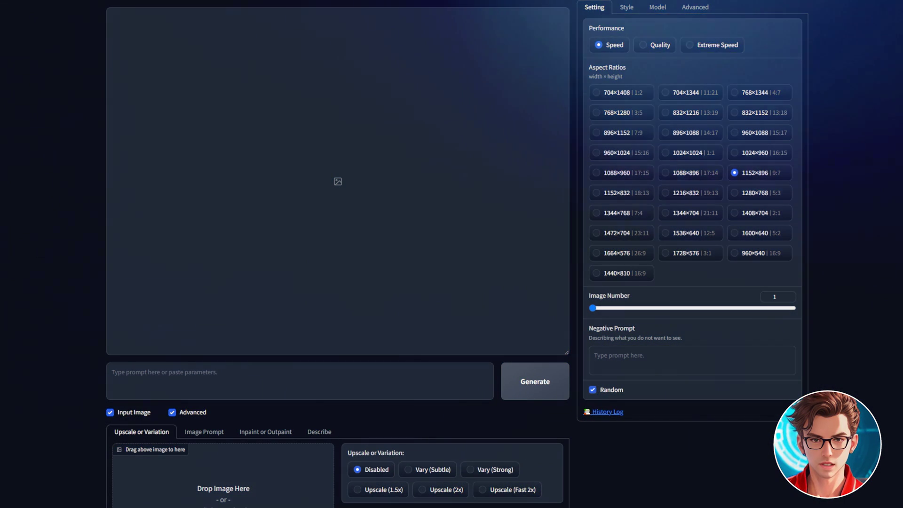
Step: Inpaint the gym image with a 'remove finger' prompt and generate
left_click(267, 432)
scroll(276, 435, "down", 4)
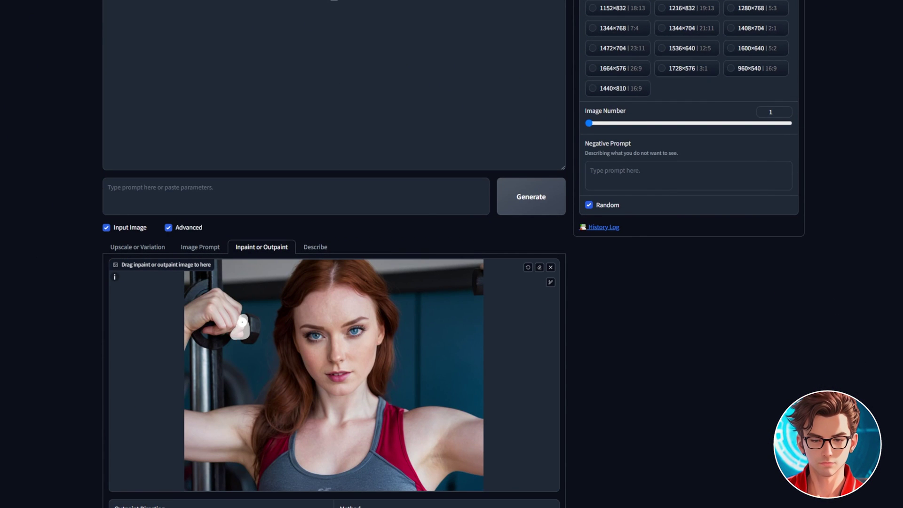
left_click(232, 192)
type("remove finger")
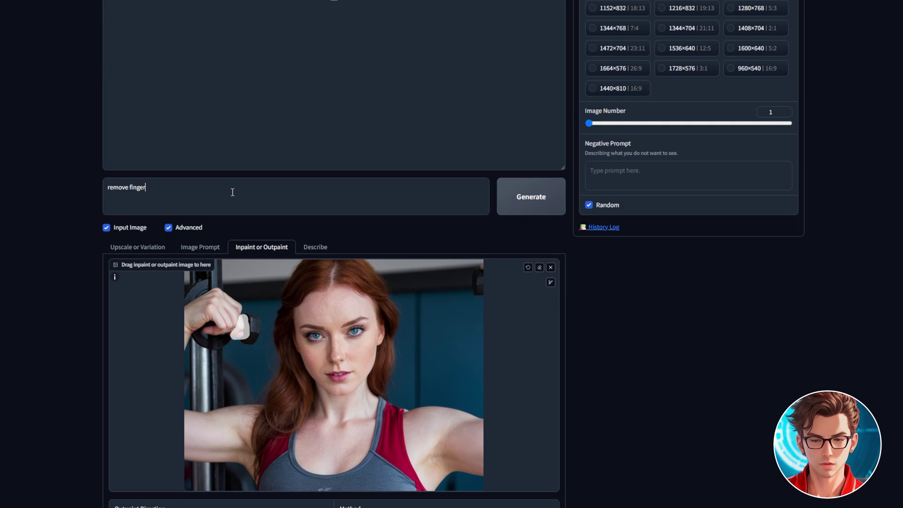
scroll(470, 278, "up", 1)
left_click(528, 256)
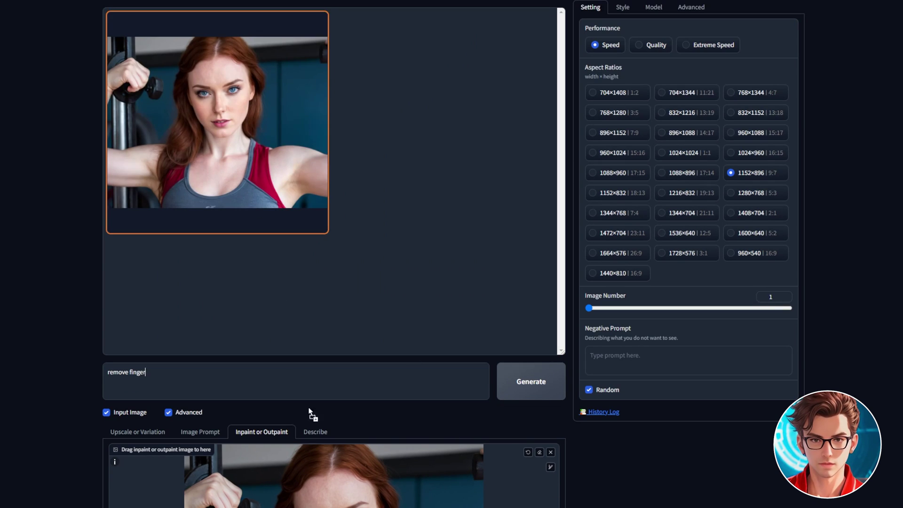
Step: Switch to Improve Detail, clear the prompt, mask the hand on the bar, and regenerate
scroll(337, 308, "down", 4)
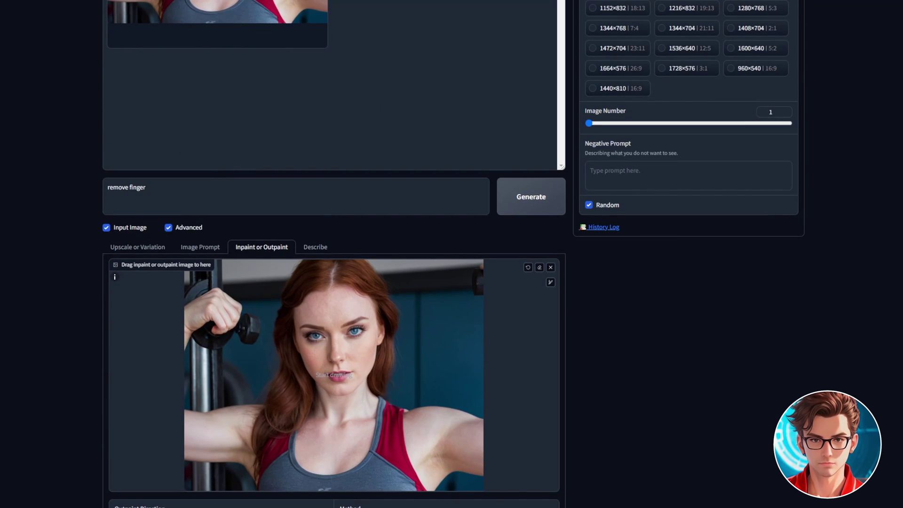
left_click(423, 507)
left_click(414, 490)
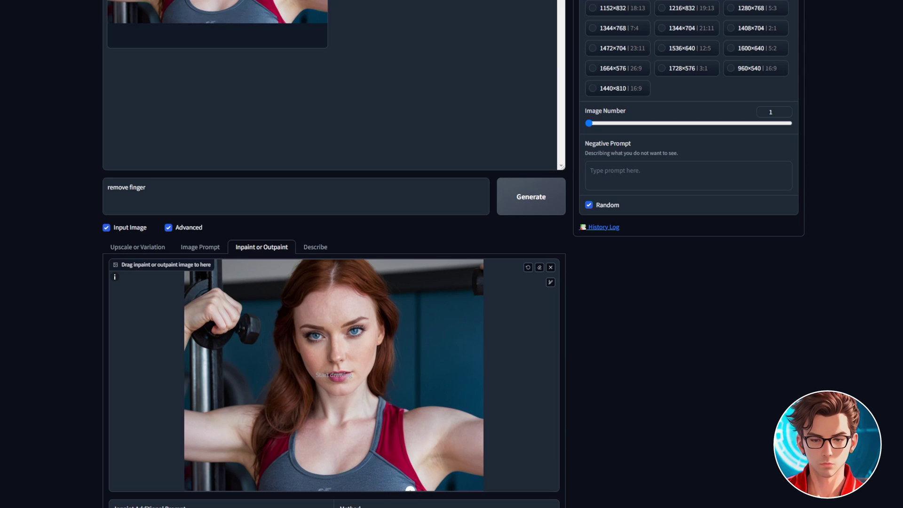
key("ctrl+a")
key("BackSpace")
scroll(218, 387, "down", 1)
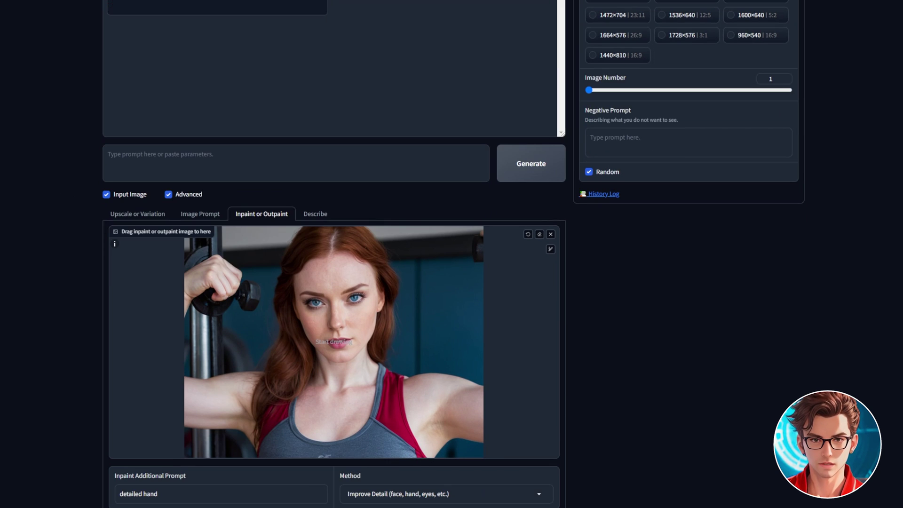
mouse_move(218, 387)
left_mouse_down()
mouse_move(202, 278)
mouse_move(226, 280)
left_mouse_up()
key("ctrl+Return")
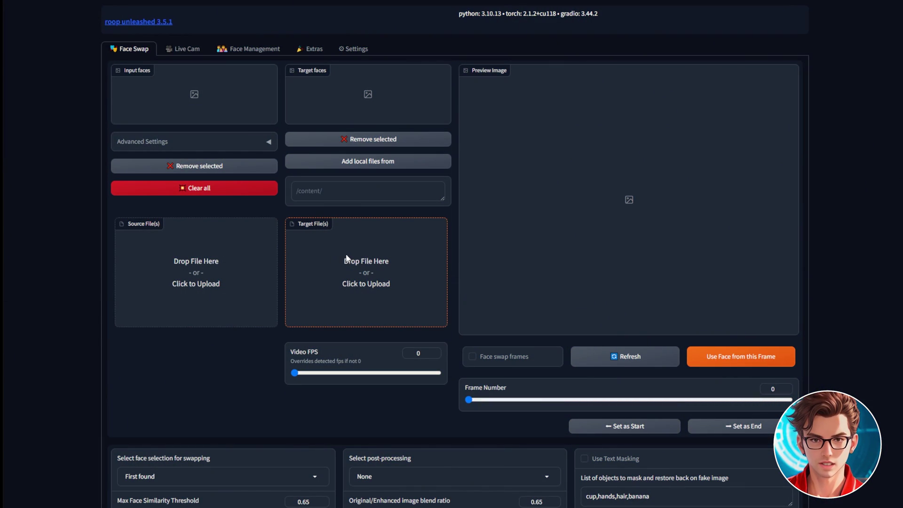
Step: Load red head video.mp4 as target and the face PNG as source, choose GFPGAN, and start the swap
left_click_drag(380, 264, 380, 264)
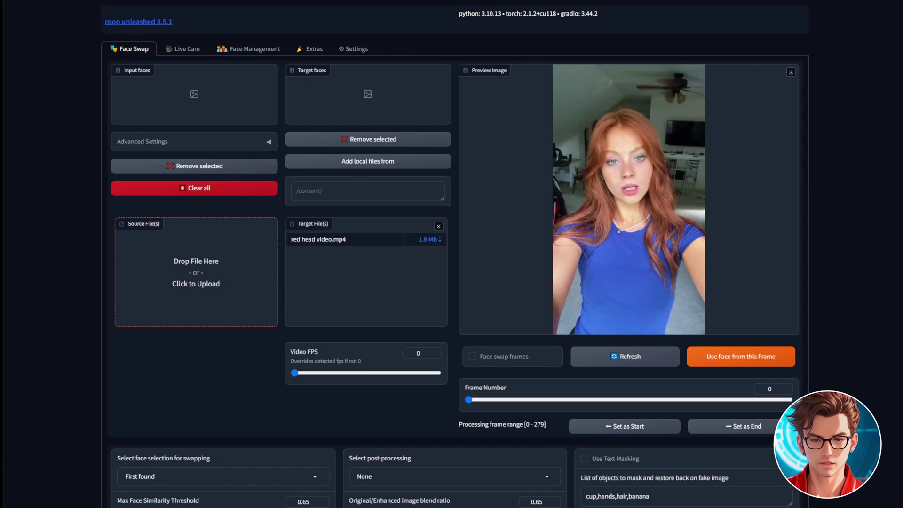
left_click_drag(181, 292, 182, 292)
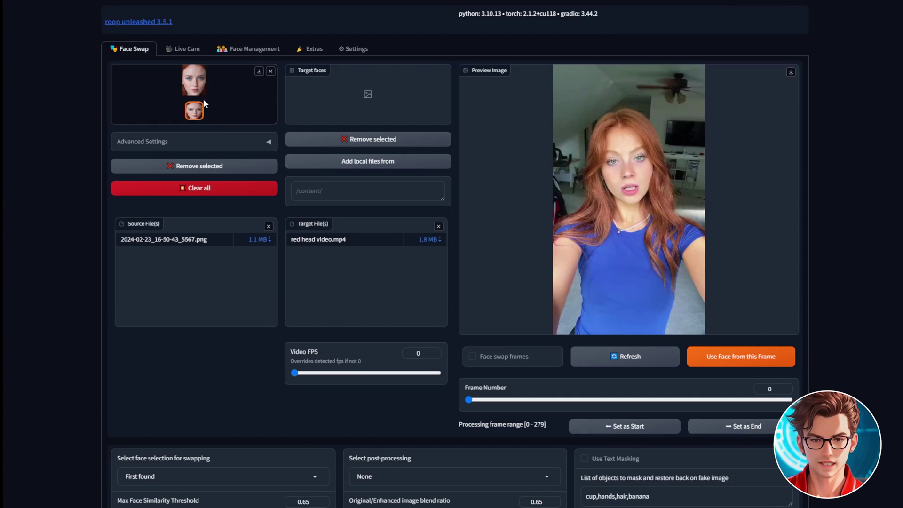
scroll(229, 301, "down", 2)
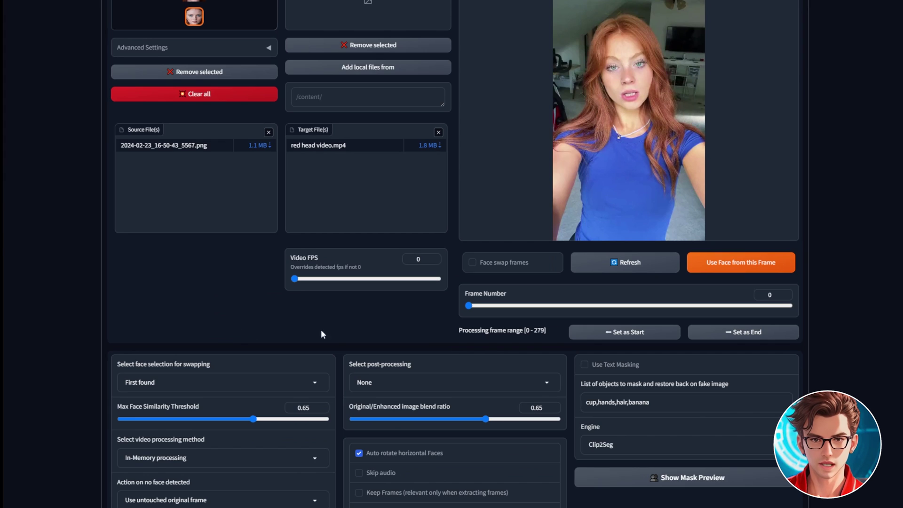
left_click(383, 383)
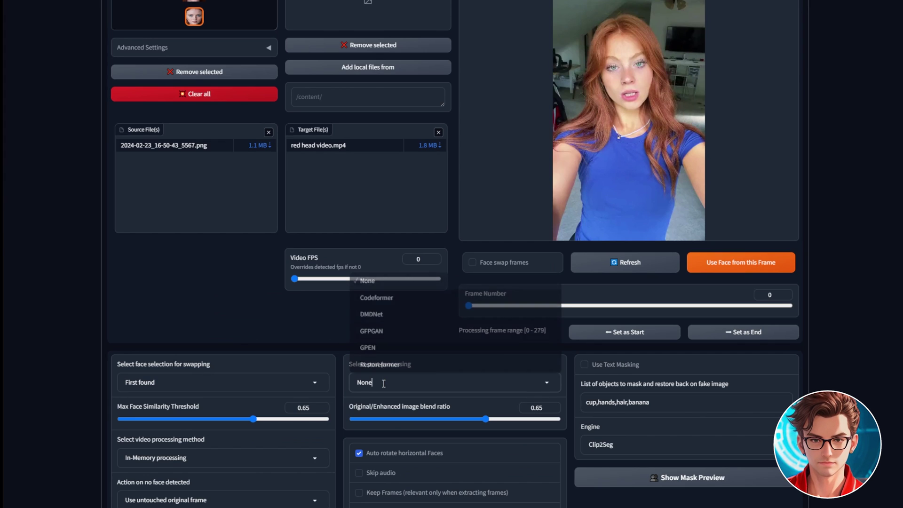
left_click(379, 331)
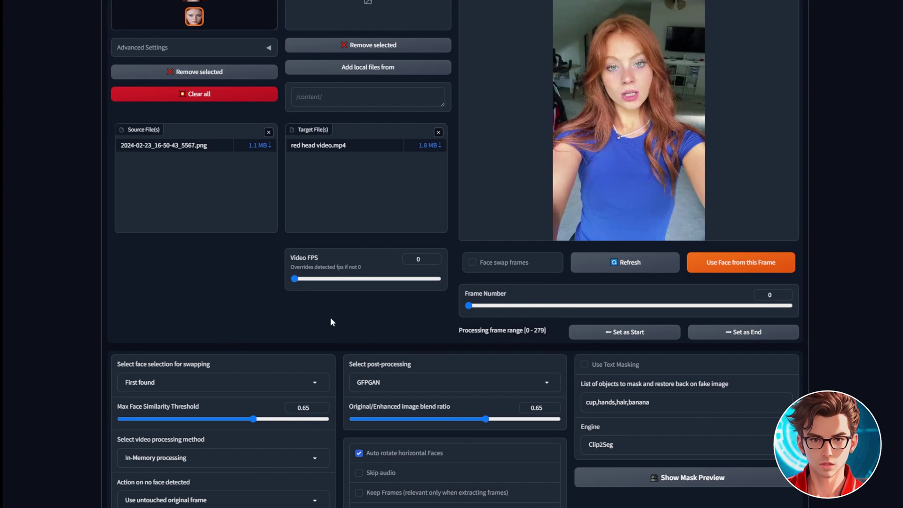
scroll(319, 310, "down", 3)
left_click(260, 418)
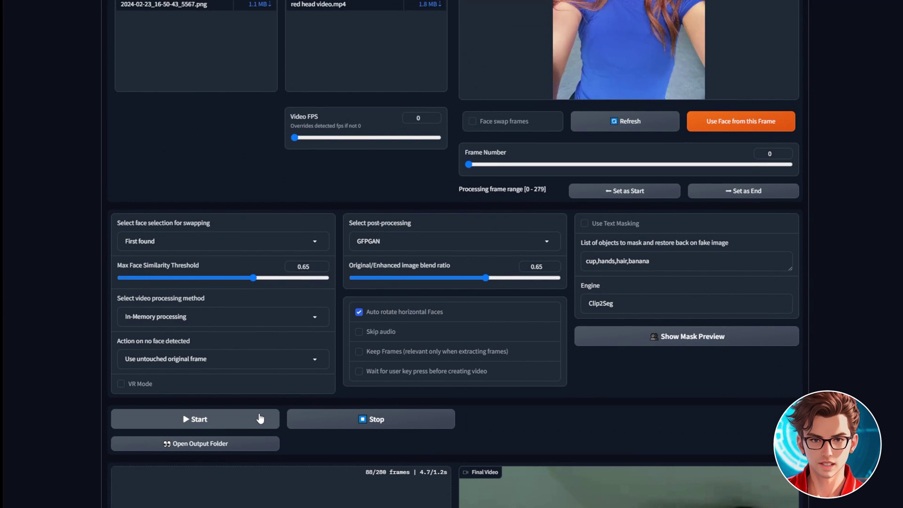
scroll(257, 414, "down", 8)
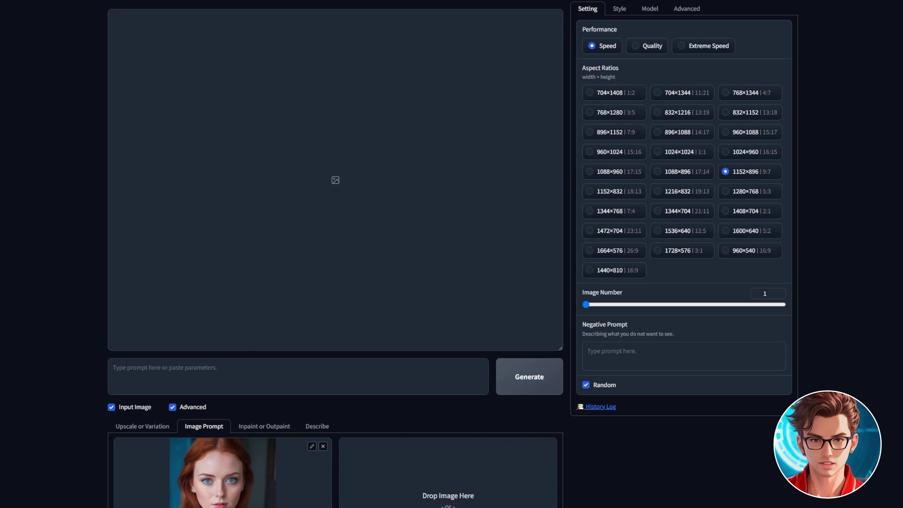
left_click(113, 367)
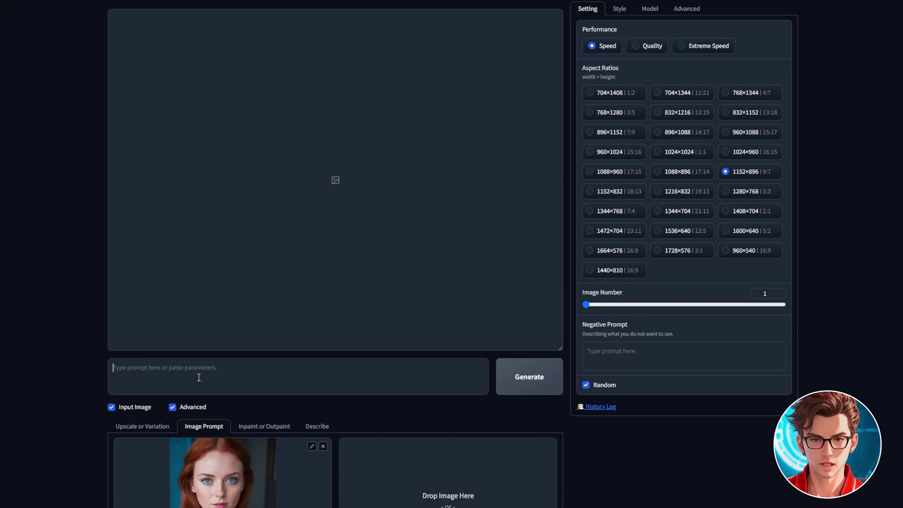
type("Swimming Naked")
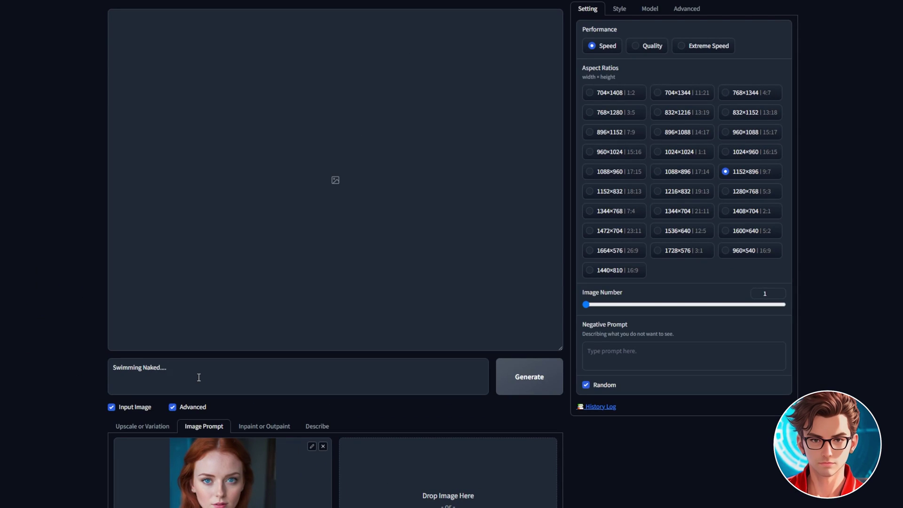
key("BackSpace")
key("BackSpace")
key("BackSpace")
key("BackSpace")
key("BackSpace")
key("BackSpace")
key("BackSpace")
key("BackSpace")
key("BackSpace")
key("BackSpace")
key("BackSpace")
key("BackSpace")
key("BackSpace")
key("BackSpace")
key("BackSpace")
key("BackSpace")
key("BackSpace")
key("BackSpace")
Step: Remove the image prompt face and mask the woman's neck in the inpaint canvas
left_click(322, 446)
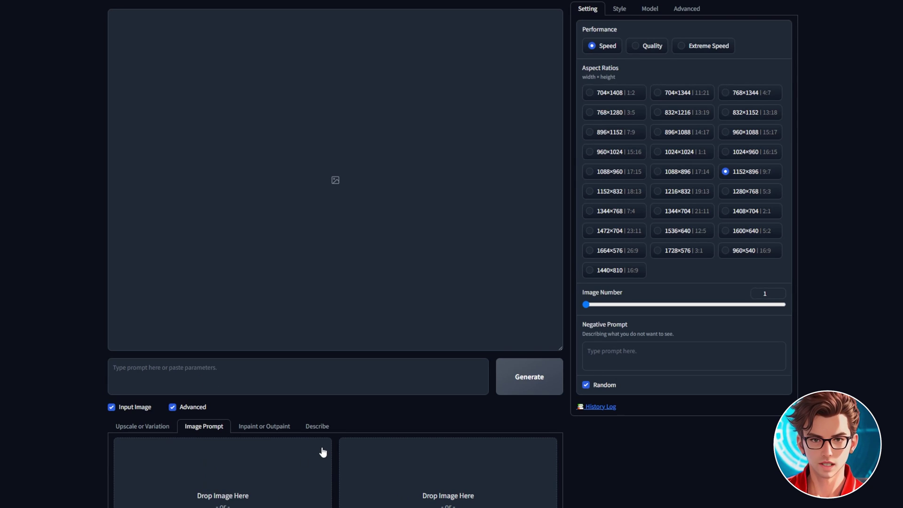
left_click(266, 428)
scroll(268, 434, "down", 4)
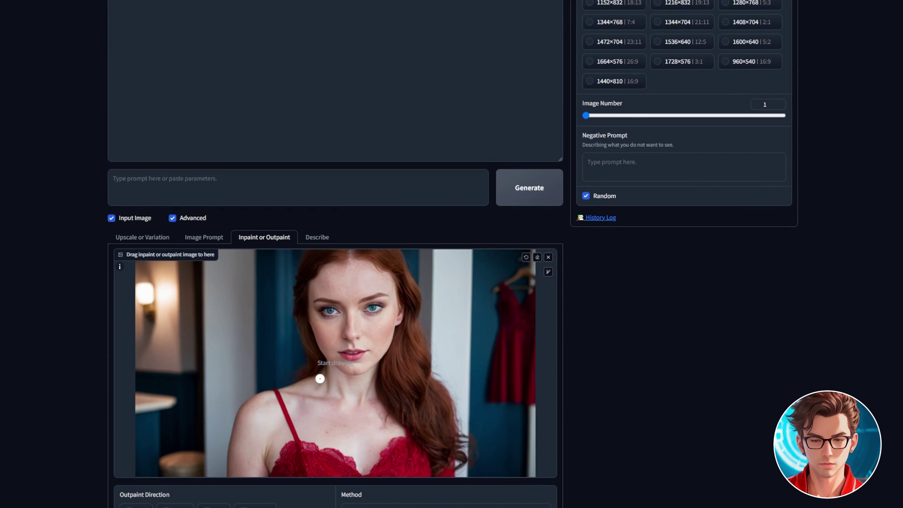
left_click_drag(320, 378, 372, 388)
Step: Generate with the prompt 'Diamond necklace' and check the result full screen
left_click(187, 181)
type("Diamond necklace")
key("ctrl+Return")
left_click(298, 196)
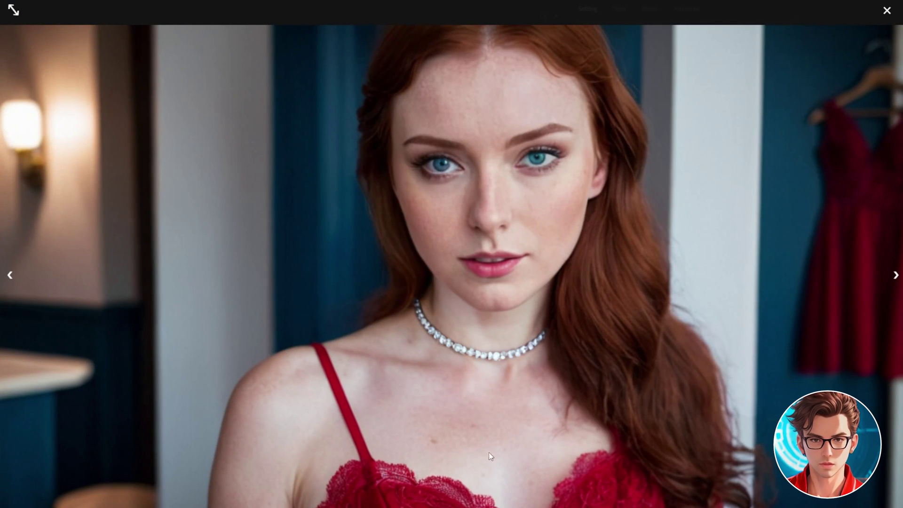
key("Escape")
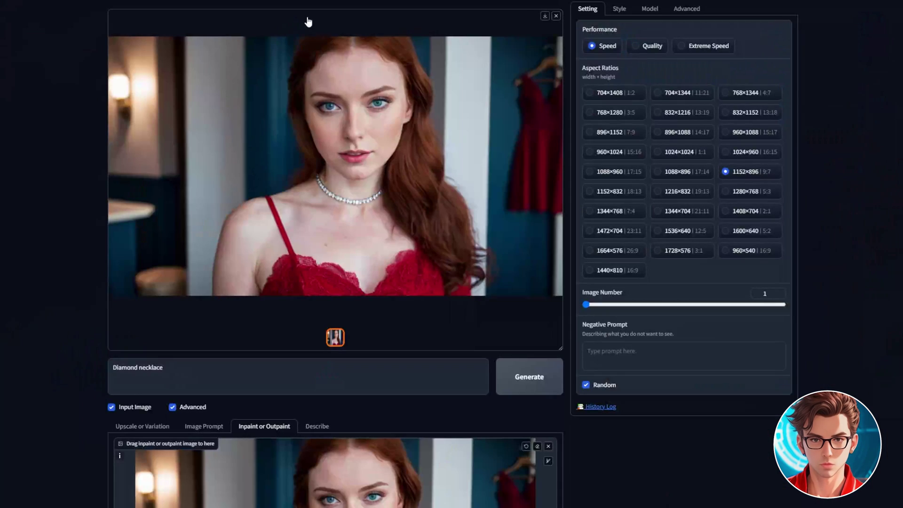